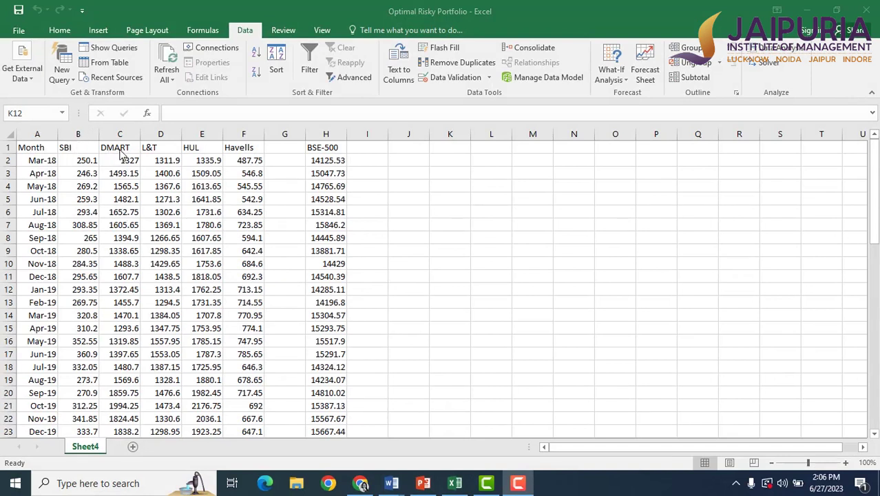
Review the stock column headings and the full range of months in the price data
left_click(164, 148)
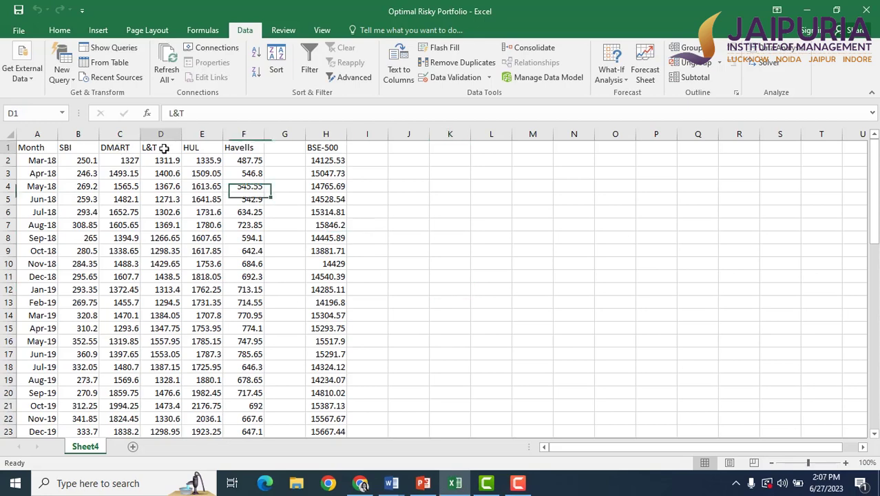
left_click(199, 147)
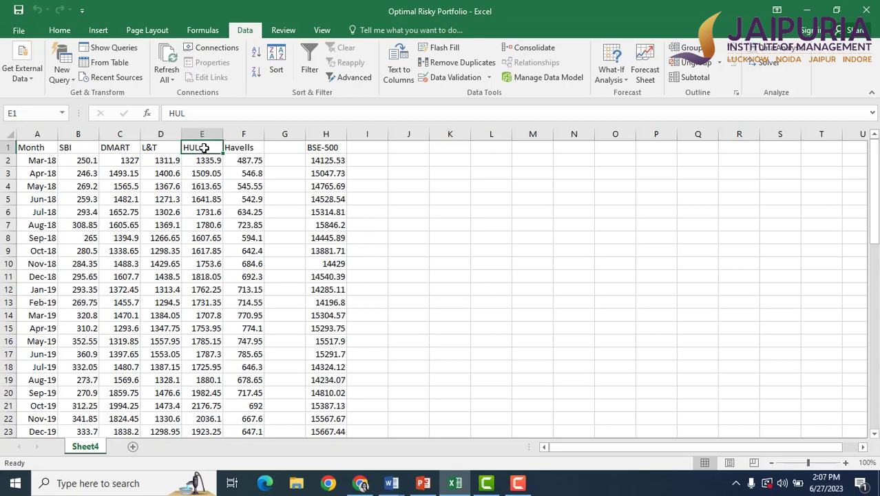
left_click(249, 148)
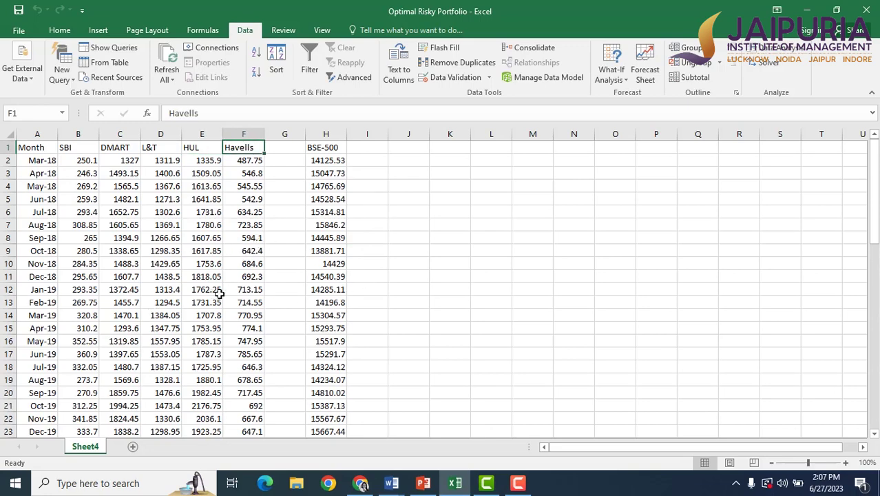
left_click(42, 161)
key("ctrl+shift+Down")
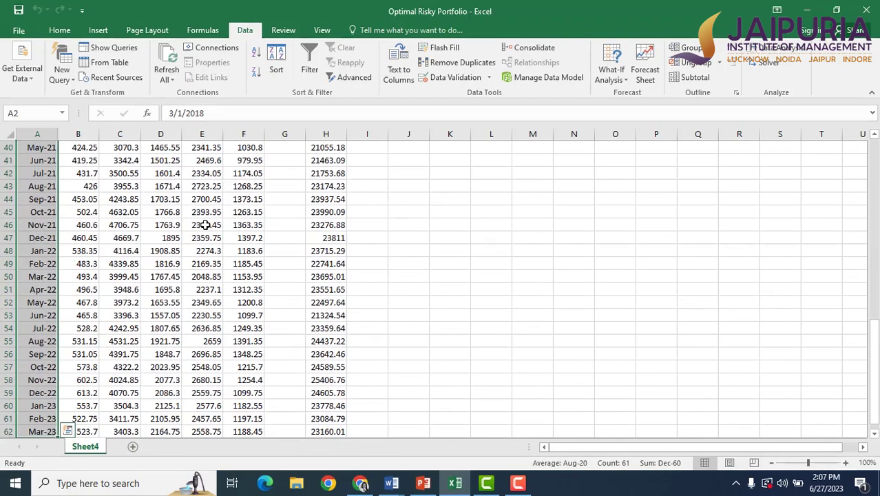
scroll(192, 219, "up", 13)
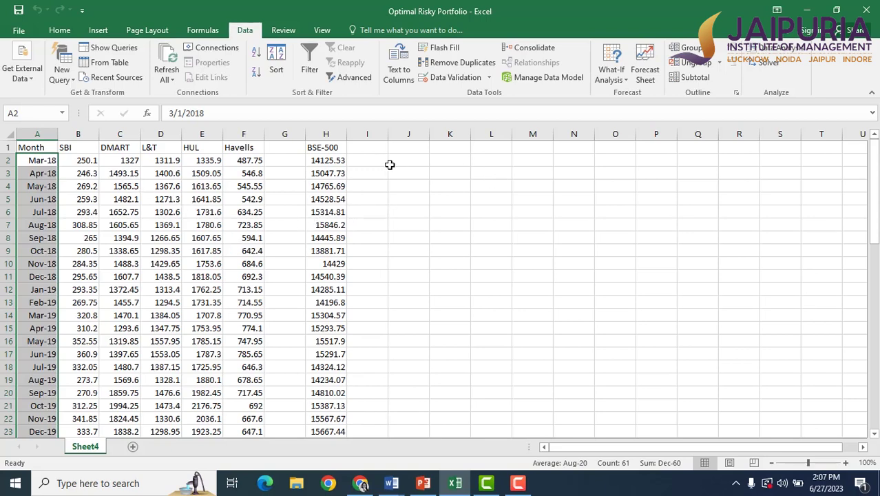
Copy the header row A1:H1, from Month through BSE-500, to the row starting at J2
key("ctrl+Home")
key("ctrl+shift+Right")
key("ctrl+shift+Right")
key("ctrl+c")
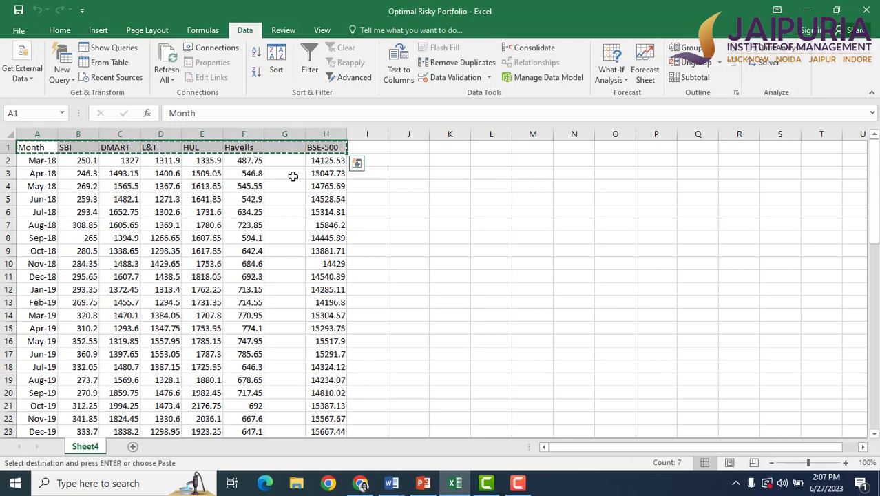
left_click(408, 160)
key("ctrl+v")
Copy the months Apr-18 through Mar-23 from column A into the new Month column starting at J3
left_click(42, 173)
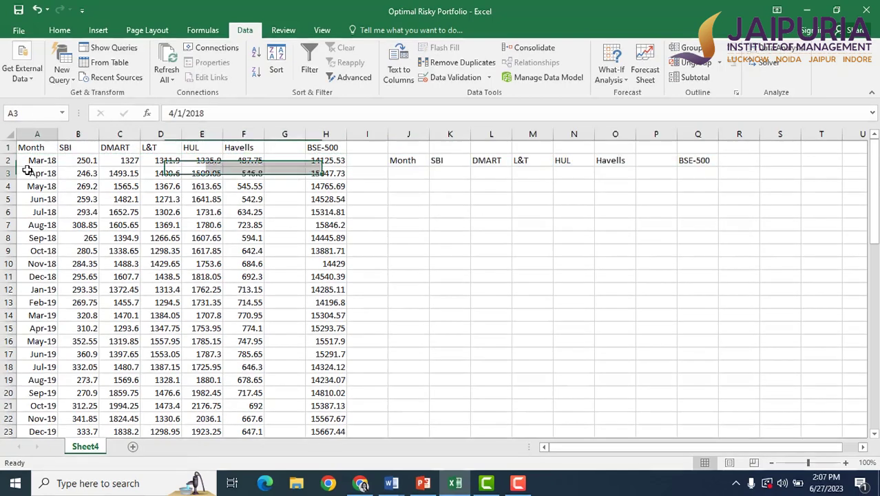
key("ctrl+shift+Down")
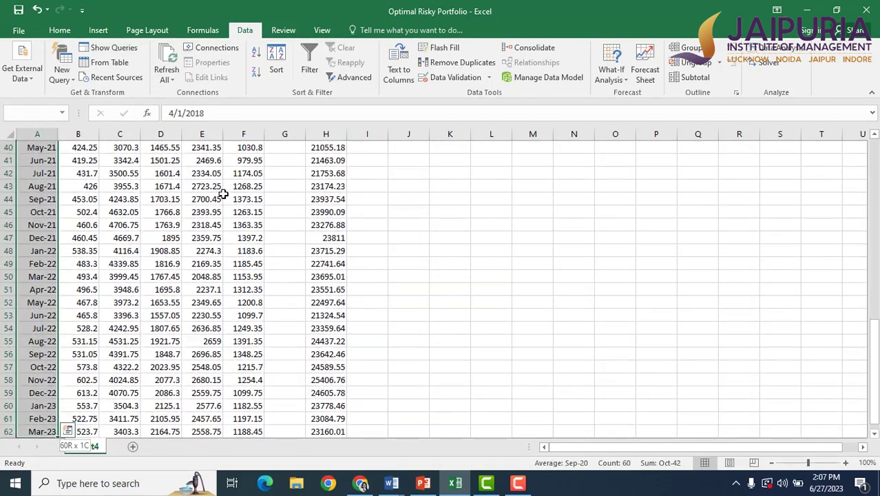
key("ctrl+c")
scroll(552, 204, "up", 13)
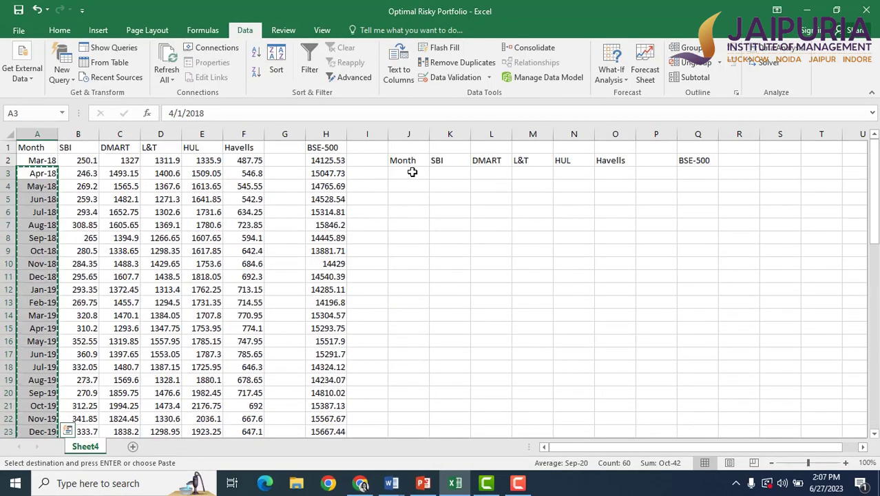
left_click(414, 173)
key("ctrl+v")
Calculate SBI's Apr-18 log return in K3 with =LN(B3/B2)
left_click(454, 173)
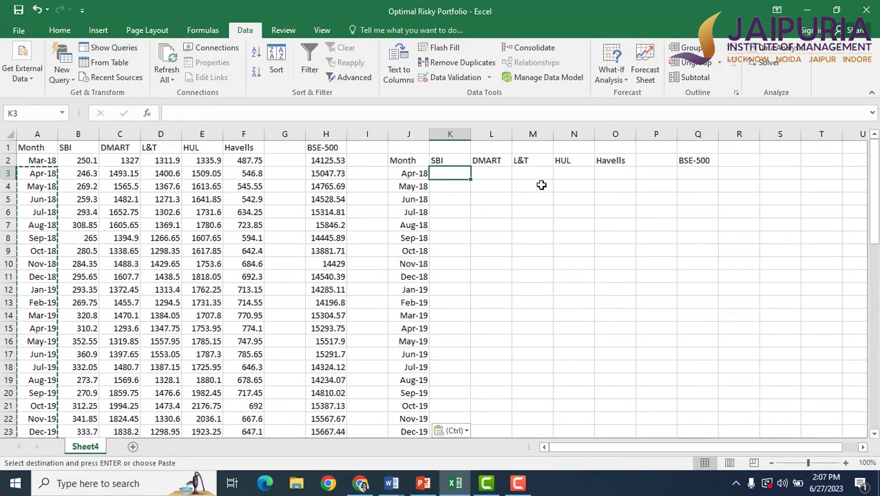
type("=")
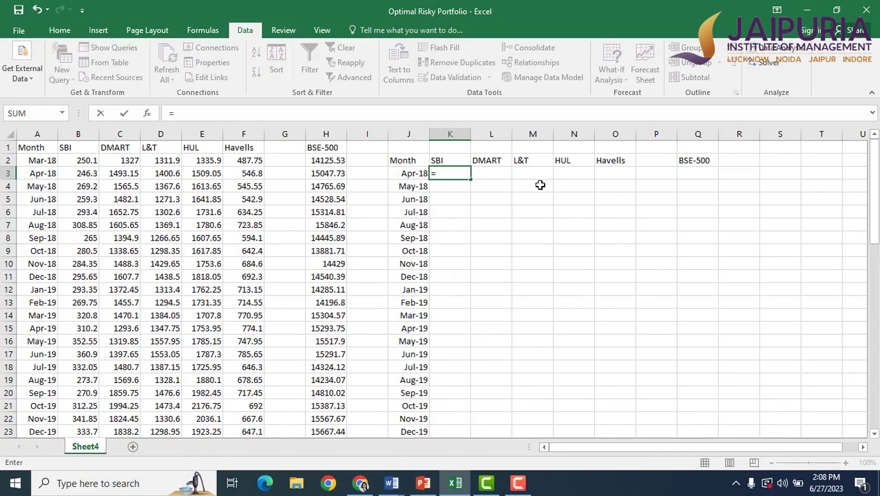
type("ln")
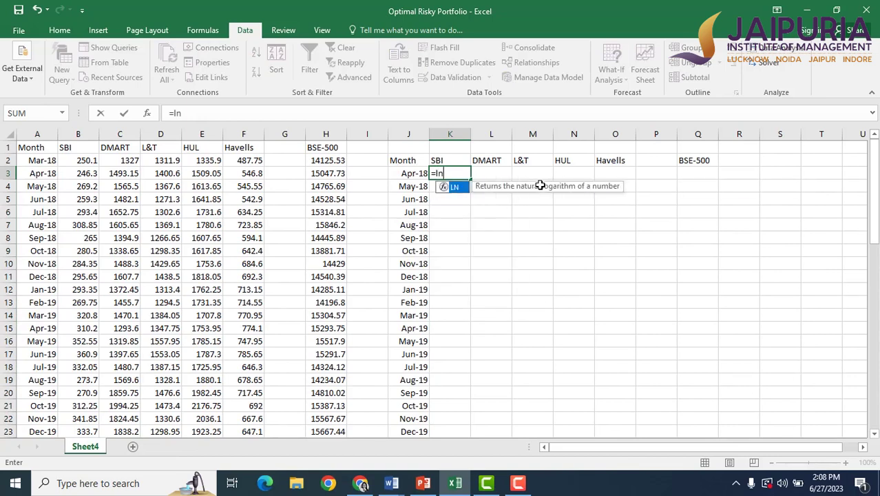
type("(")
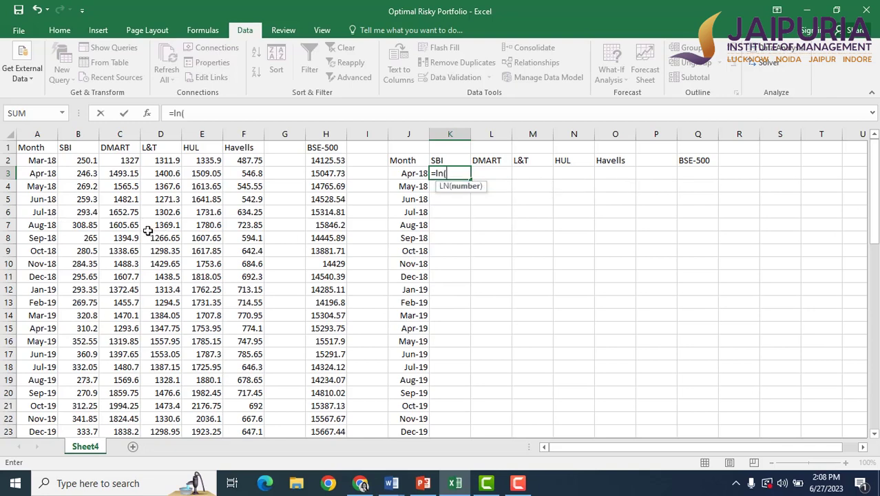
left_click(80, 175)
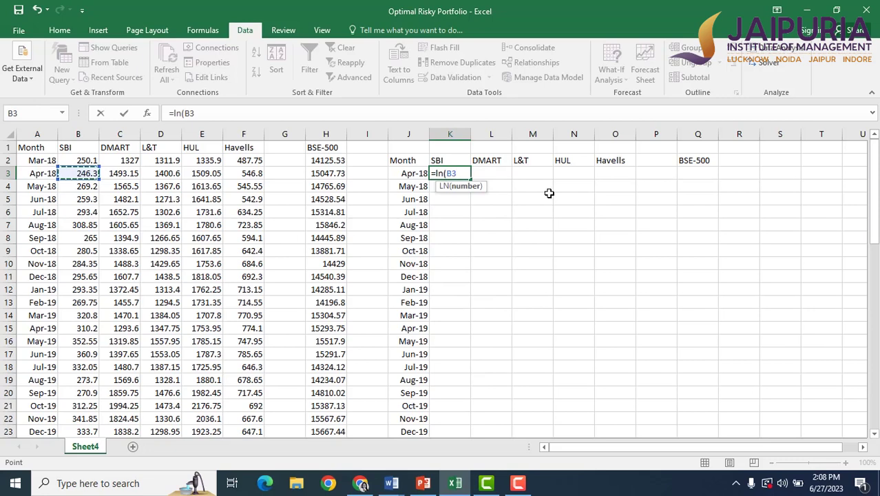
type("/")
left_click(76, 159)
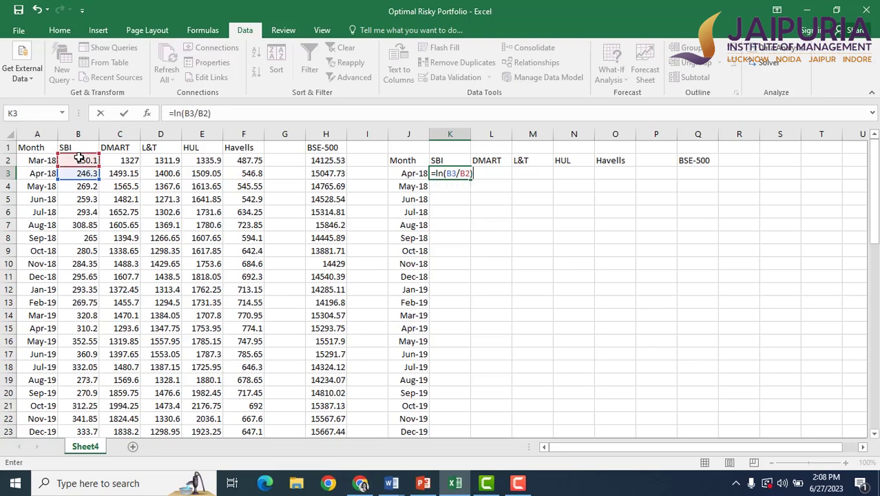
key("Return")
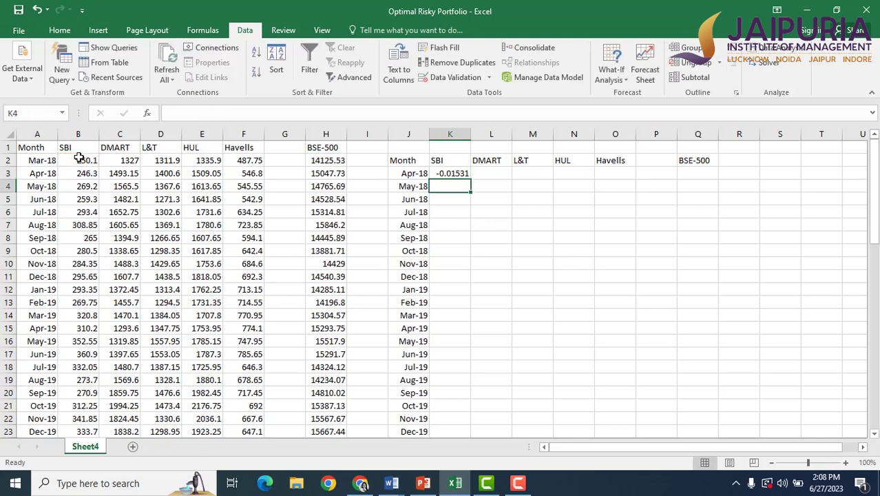
Copy the K3 return formula across L3:Q3 and clear P3 in the blank spacer column
left_click(447, 173)
key("ctrl+c")
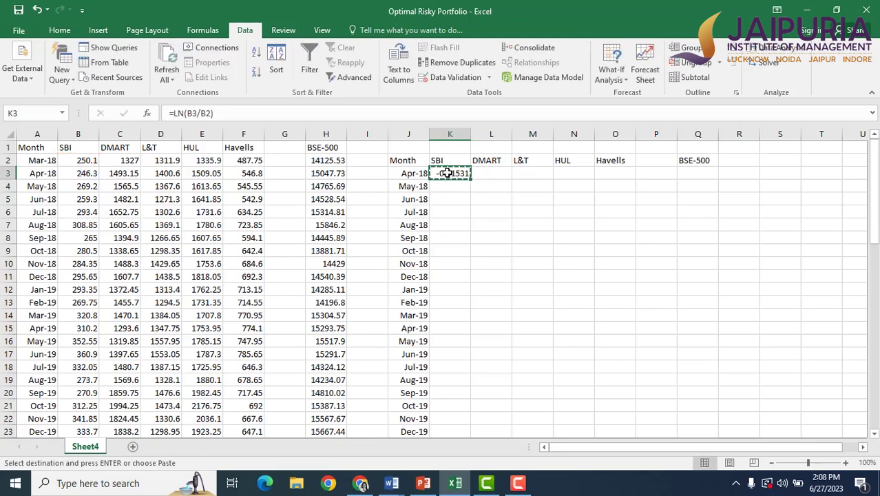
key("Right")
key("shift+Right")
key("shift+Right")
key("shift+Right")
key("shift+Right")
key("shift+Right")
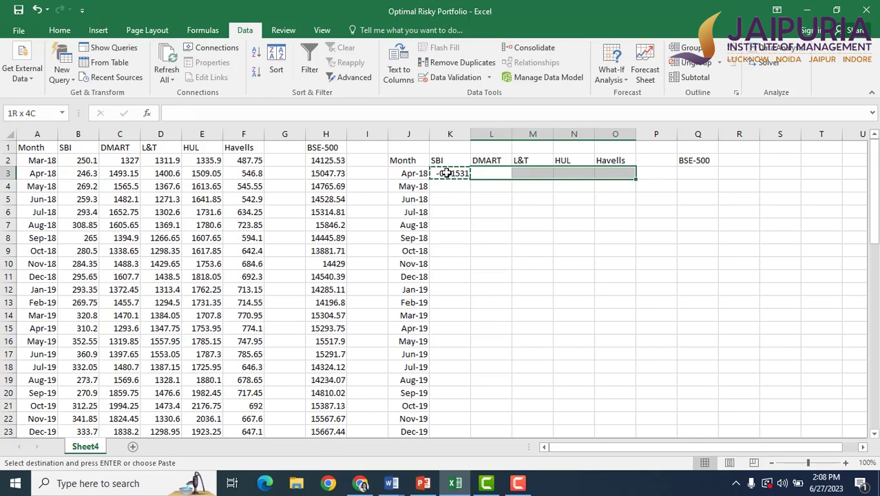
key("ctrl+v")
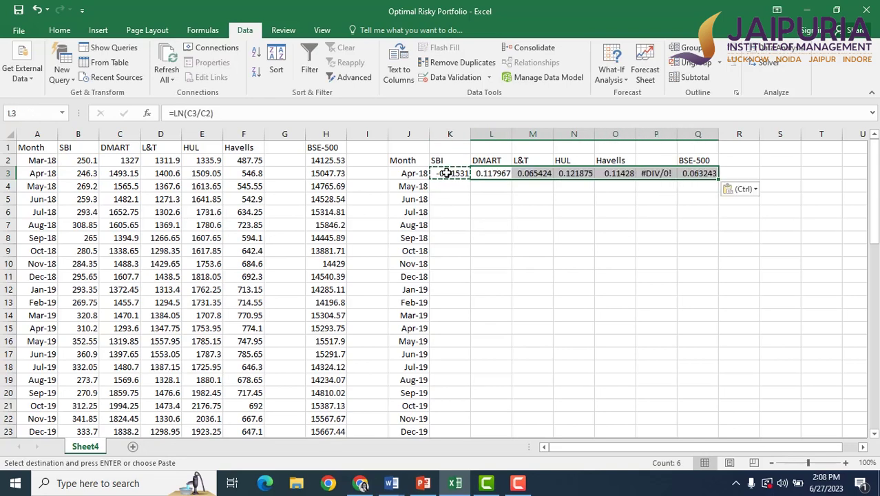
left_click(658, 173)
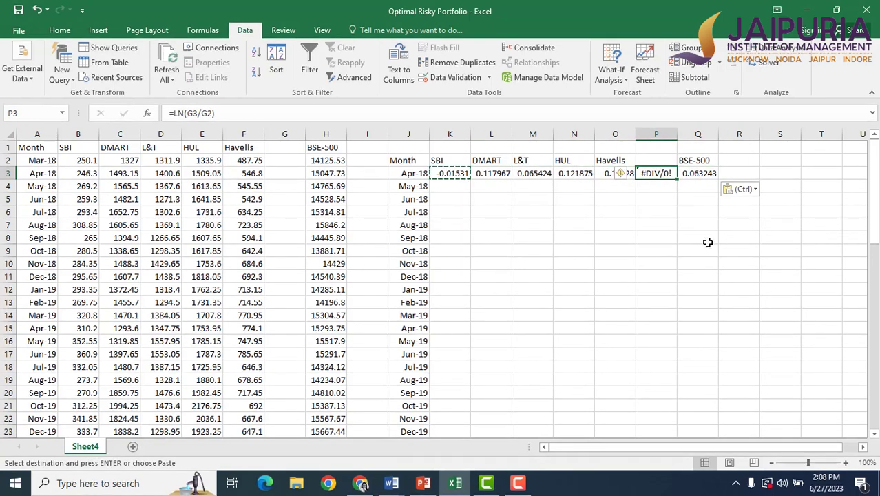
key("Delete")
Fill the return formulas in K3:Q3 down through Mar-23 in row 62 and check the filled columns
left_click_drag(450, 173, 697, 173)
double_click(718, 179)
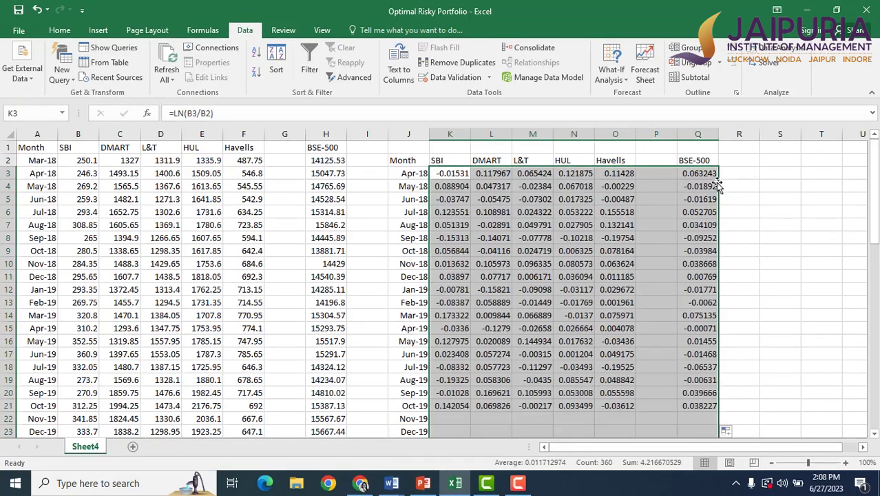
scroll(773, 236, "down", 12)
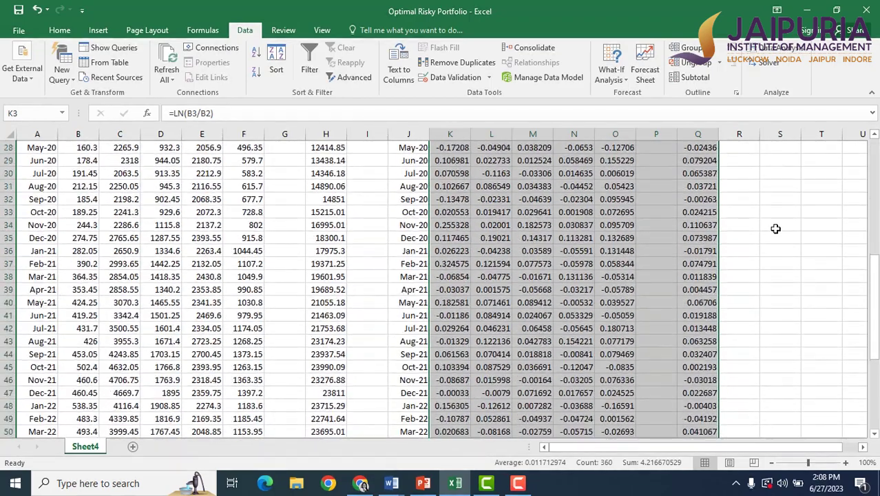
scroll(775, 228, "down", 4)
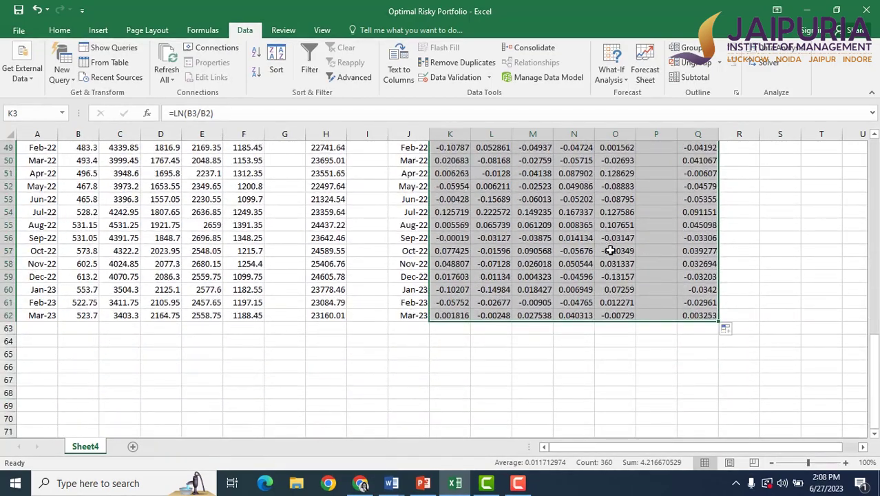
scroll(725, 290, "up", 6)
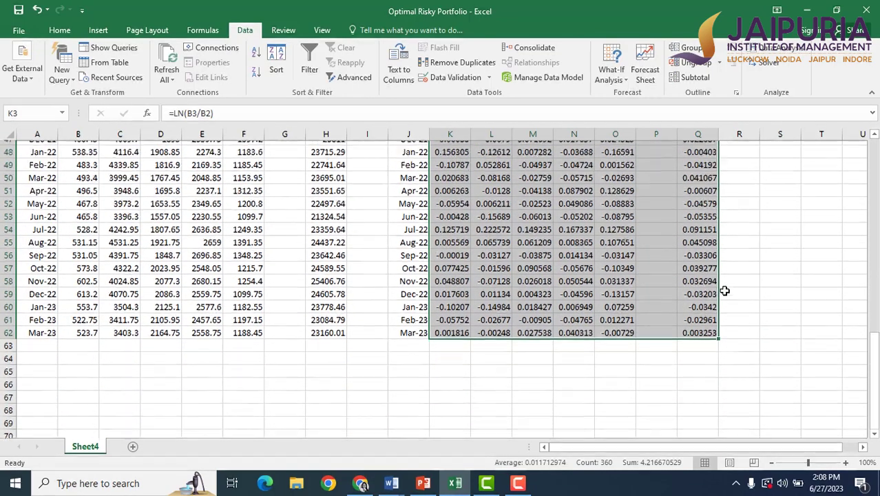
scroll(725, 290, "up", 10)
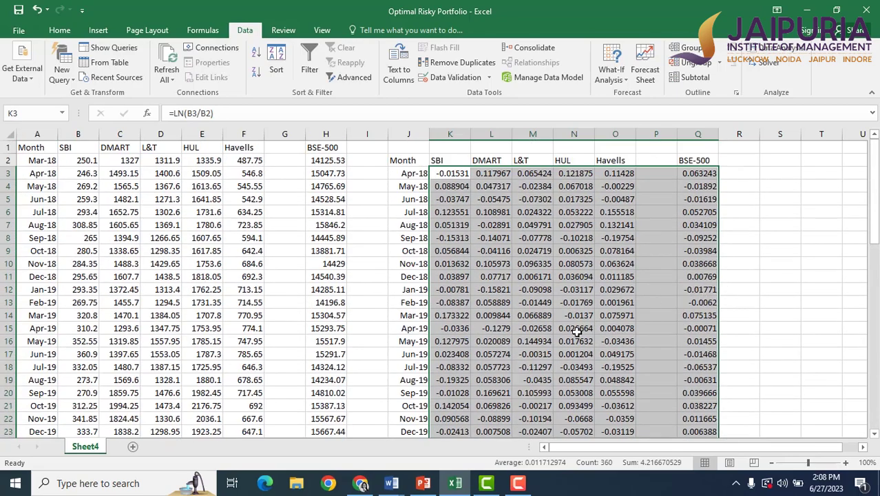
Label cell J64 below the returns table as Beta
scroll(576, 331, "down", 16)
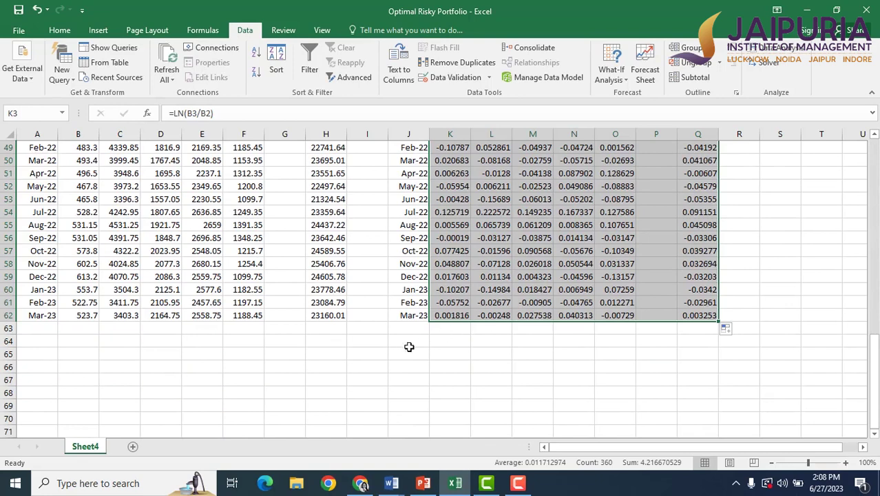
left_click(404, 344)
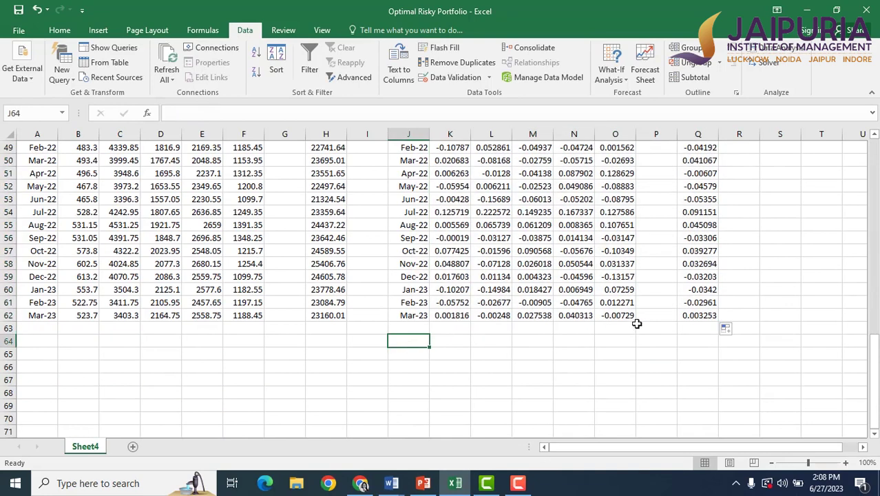
type("Beta")
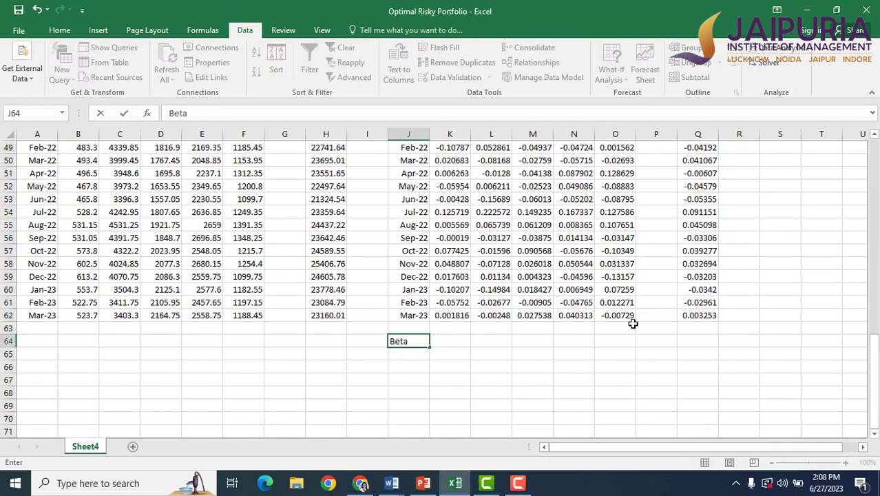
Enter SBI's beta formula in K64 as the SLOPE of returns K3:K62 against BSE-500 returns Q3:Q62
left_click(463, 340)
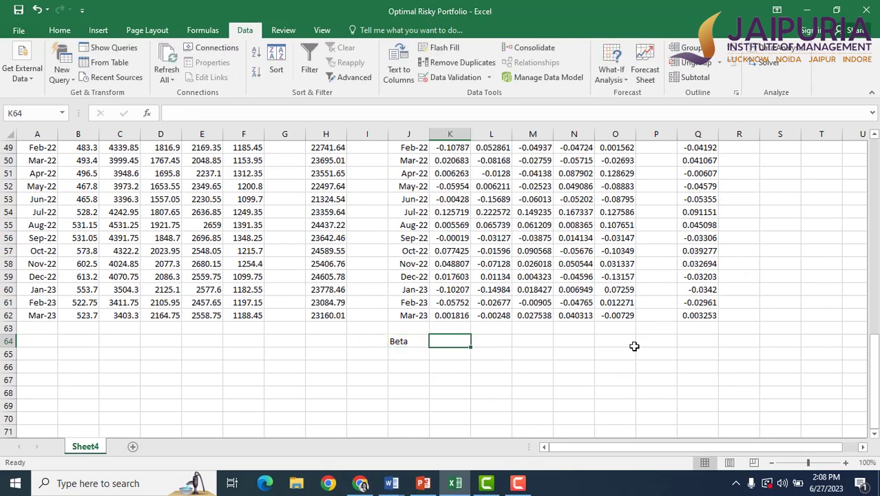
type("=sl")
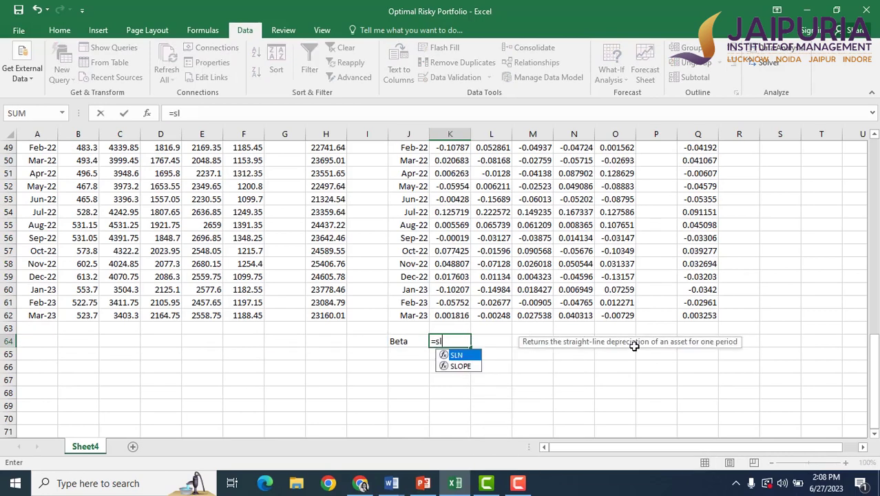
type("ope")
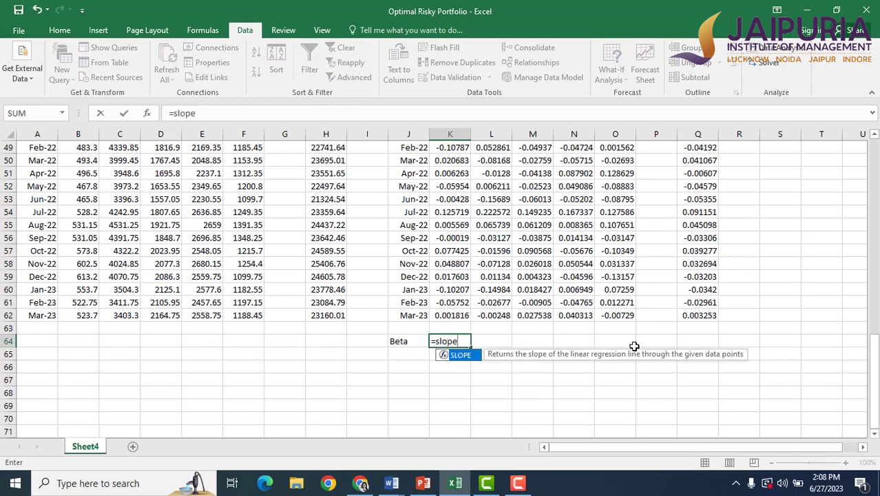
type("(")
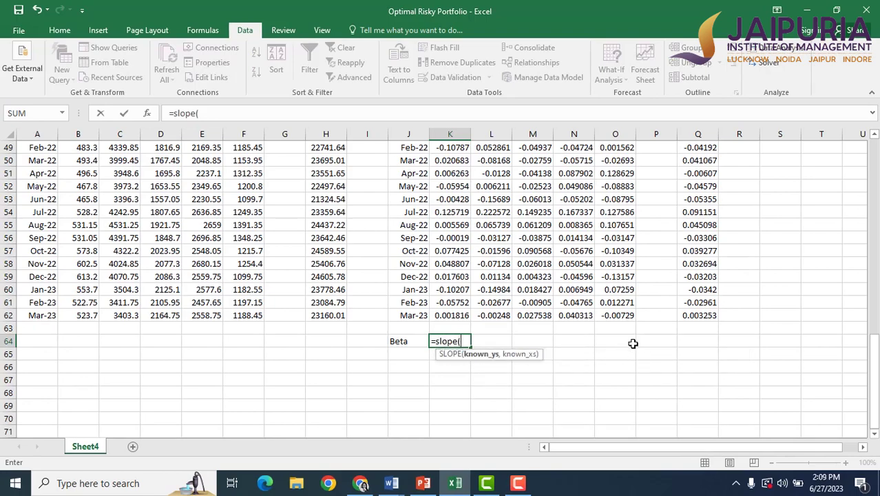
scroll(633, 343, "up", 16)
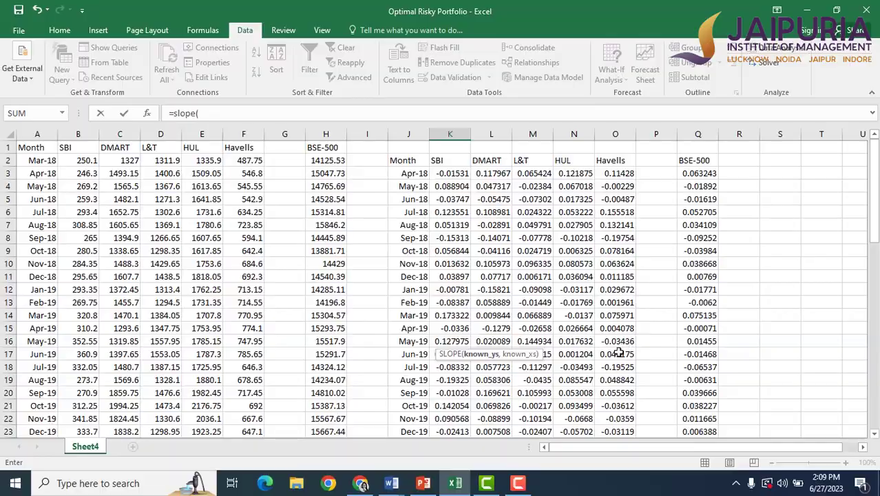
left_click_drag(455, 178, 455, 391)
type(",")
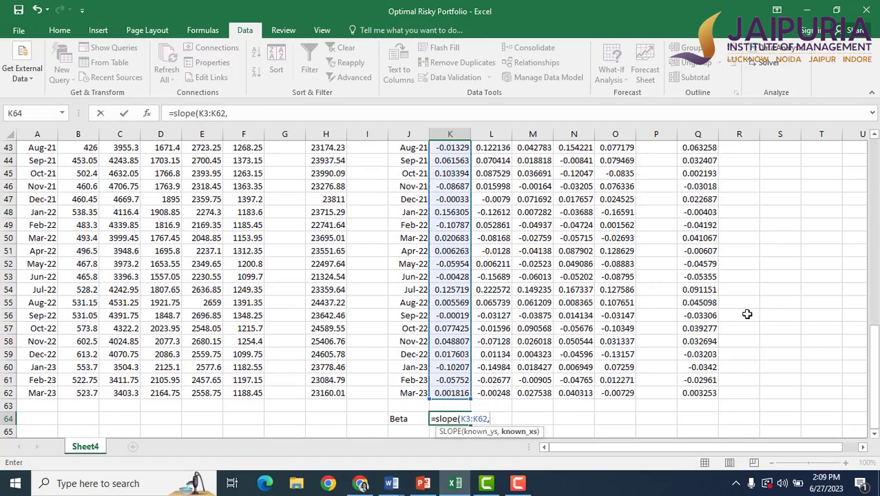
scroll(745, 310, "up", 14)
left_click_drag(699, 174, 709, 406)
type(")")
Make the BSE-500 range in the K64 formula absolute as $Q$3:$Q$62 and commit the formula
left_click(234, 114)
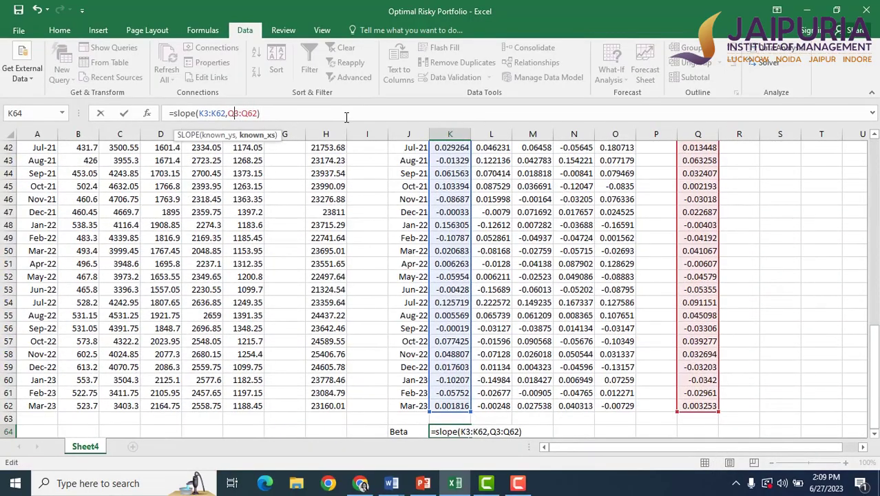
key("F4")
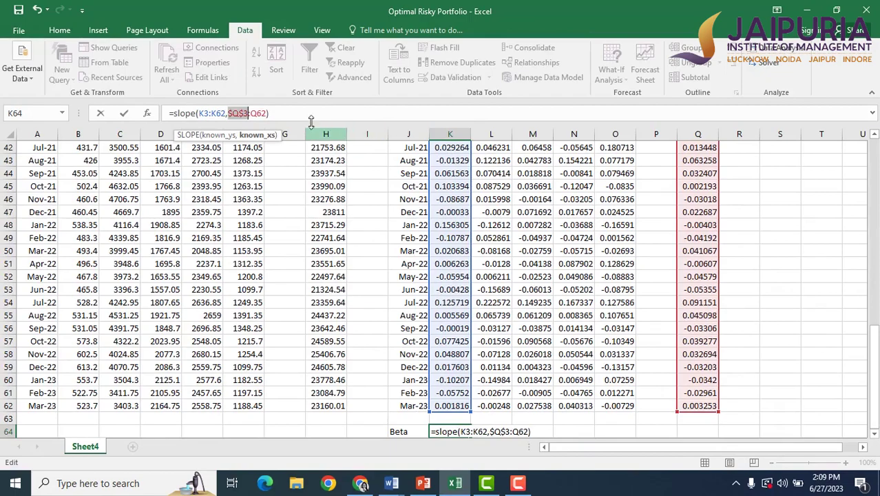
left_click(258, 114)
key("F4")
left_click(303, 112)
key("Return")
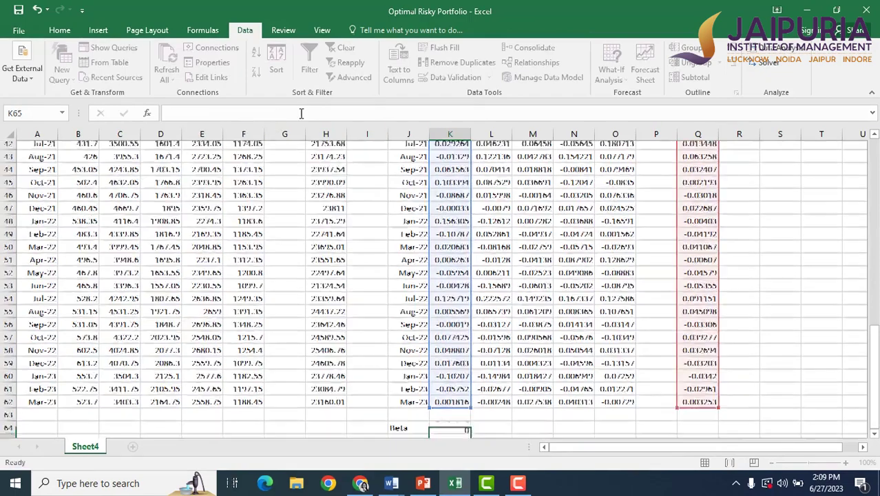
Copy the K64 beta formula across L64:O64 for the other four stocks
left_click(445, 413)
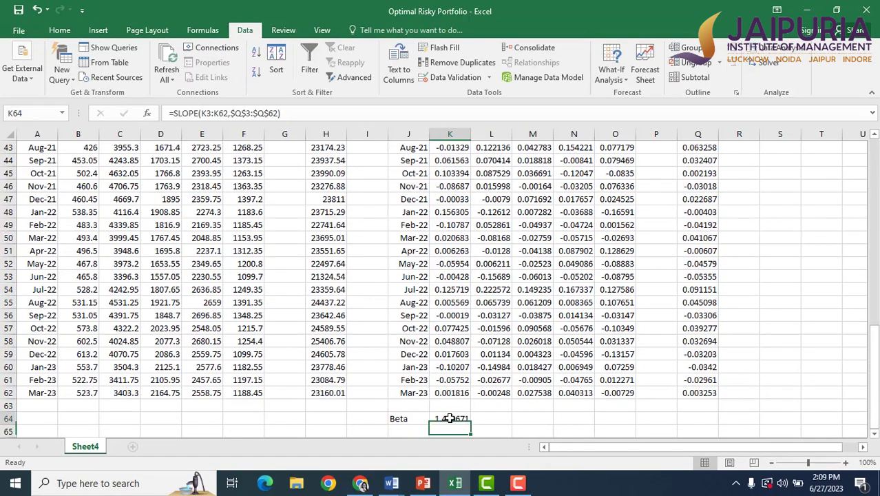
key("ctrl+c")
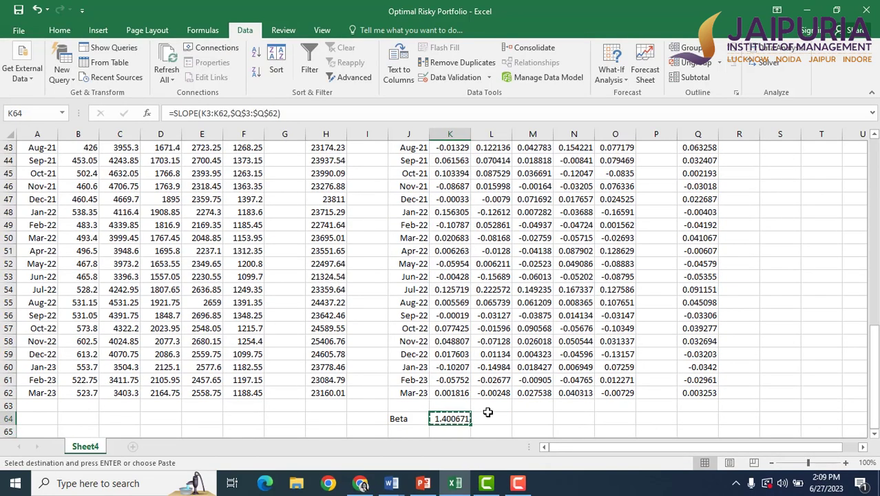
left_click(487, 412)
key("shift+Right")
key("shift+Right")
key("shift+Right")
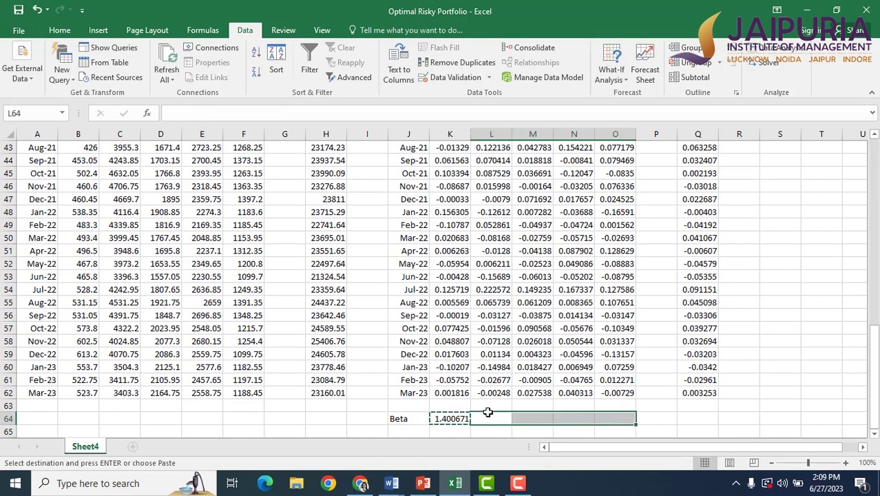
key("ctrl+v")
key("Escape")
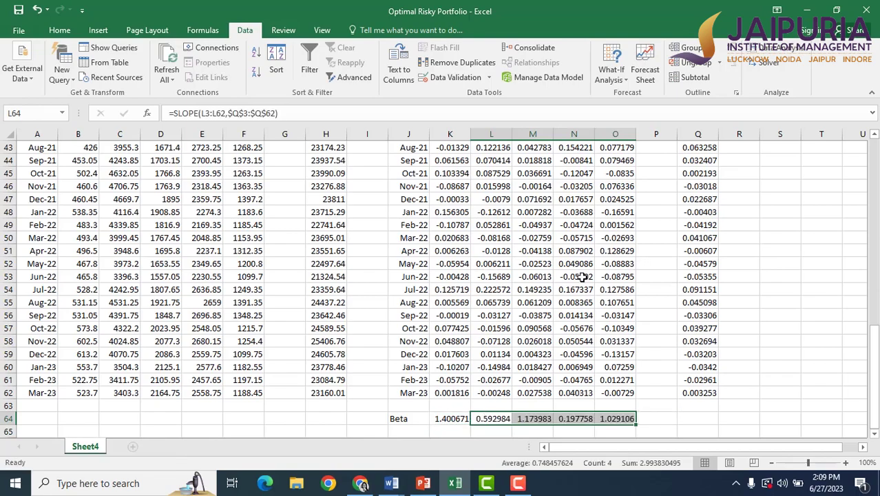
Freeze the top two header rows, splitting at cell A3, and check that they hold down the sheet
scroll(582, 276, "up", 14)
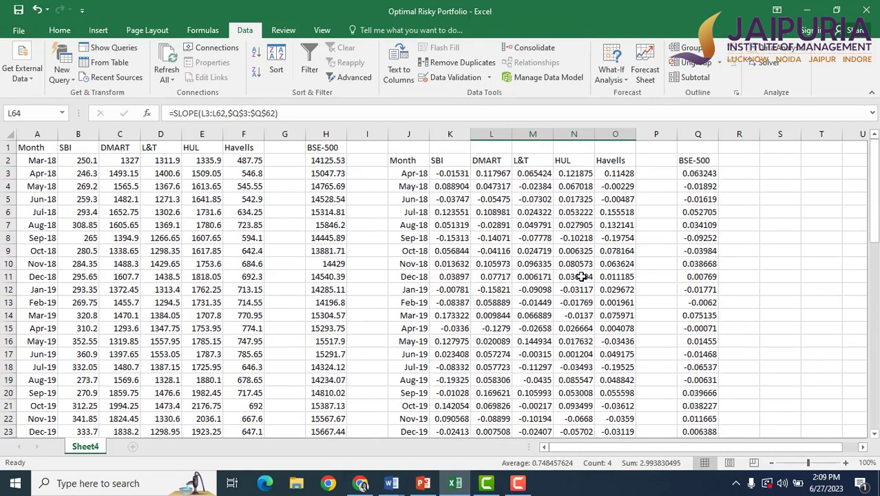
left_click(45, 172)
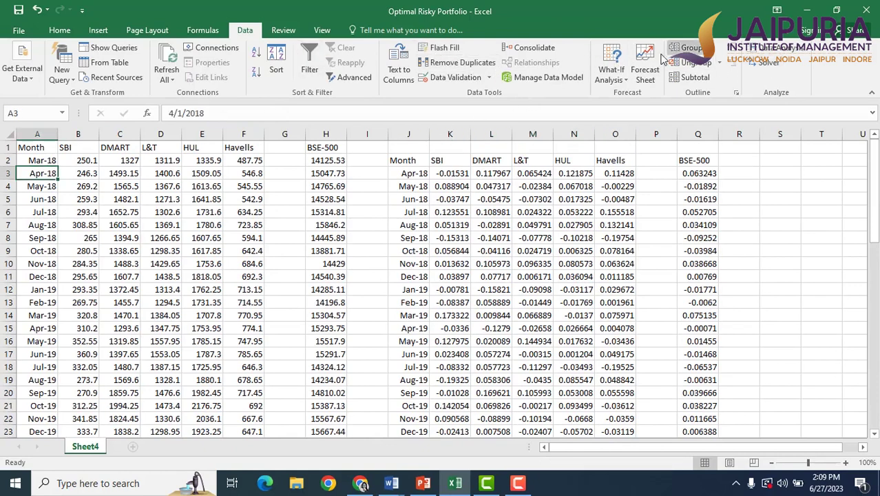
left_click(322, 29)
left_click(418, 69)
left_click(481, 102)
scroll(570, 257, "down", 19)
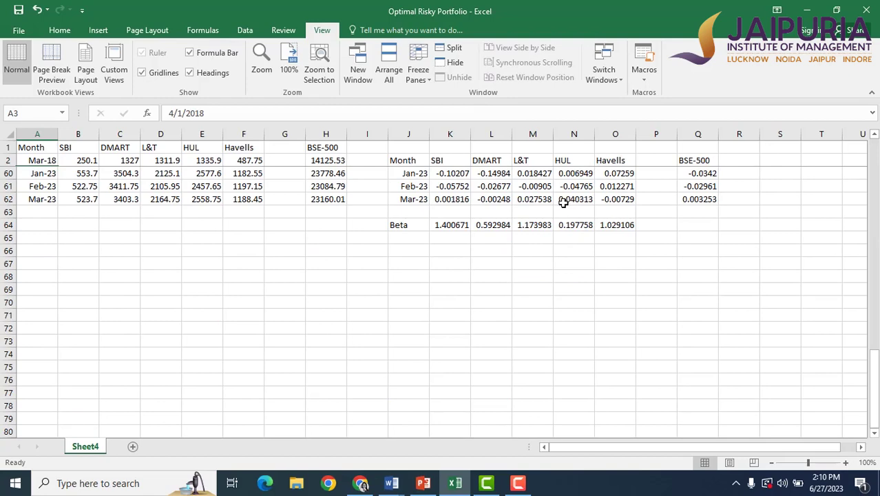
Label J65 as Exp Ret and calculate SBI's expected return in K65 as .06 plus beta K64 times the market risk premium
scroll(458, 295, "up", 3)
left_click(409, 354)
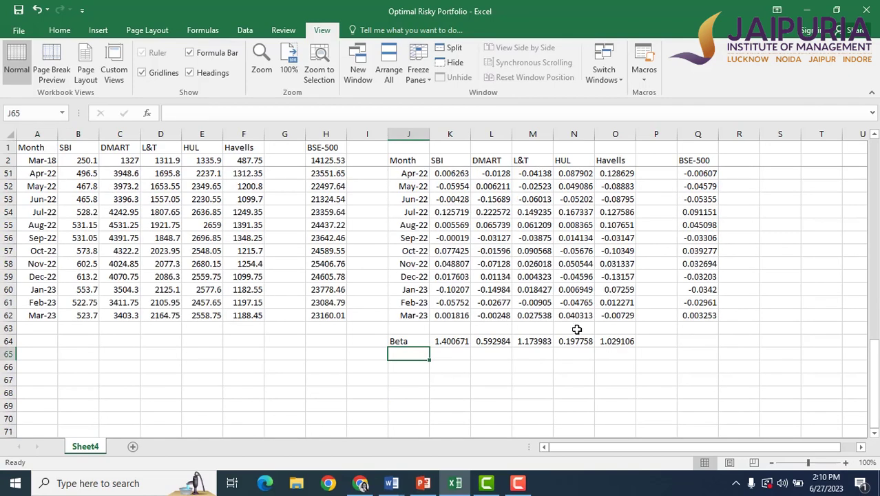
type("Exp Ret")
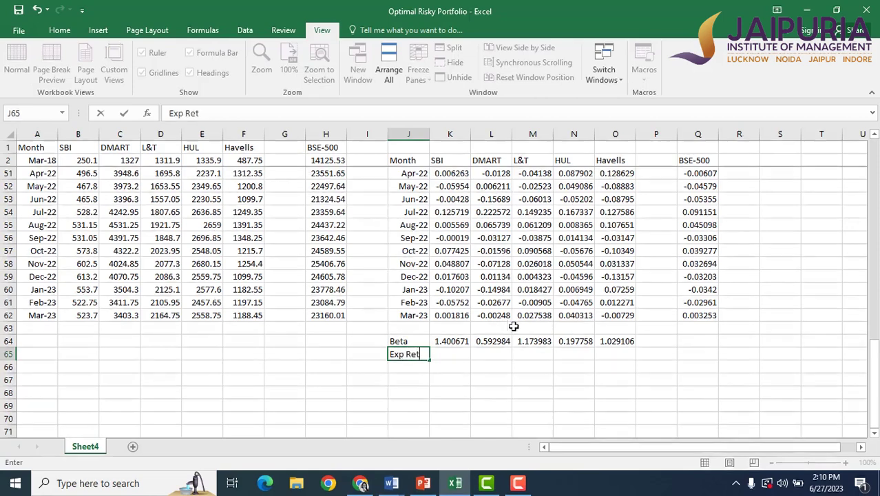
left_click(439, 355)
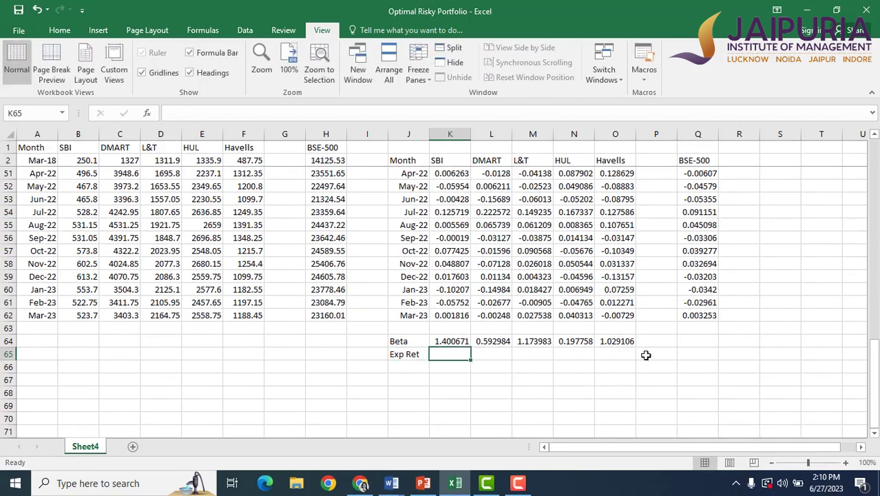
type("=.06+")
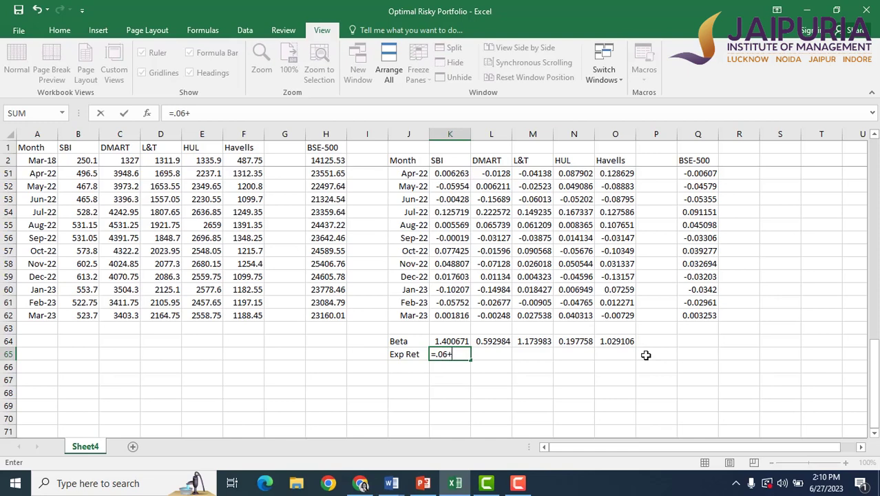
left_click(444, 341)
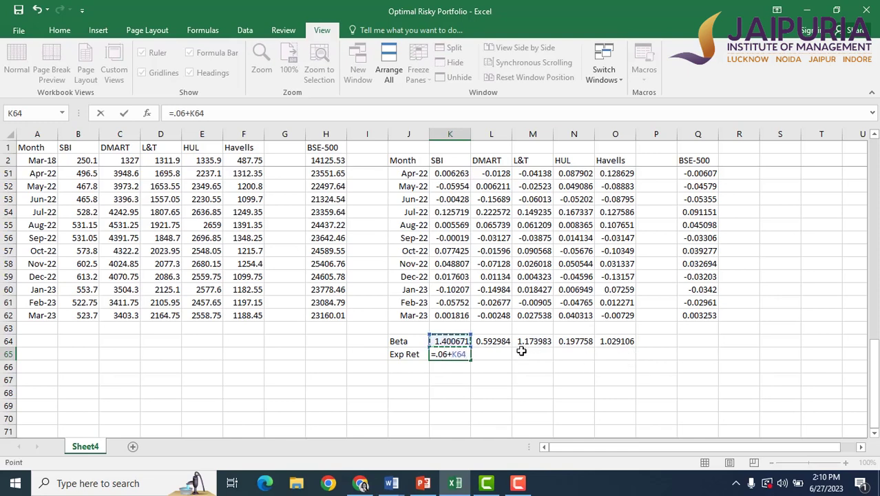
type("*")
key("Return")
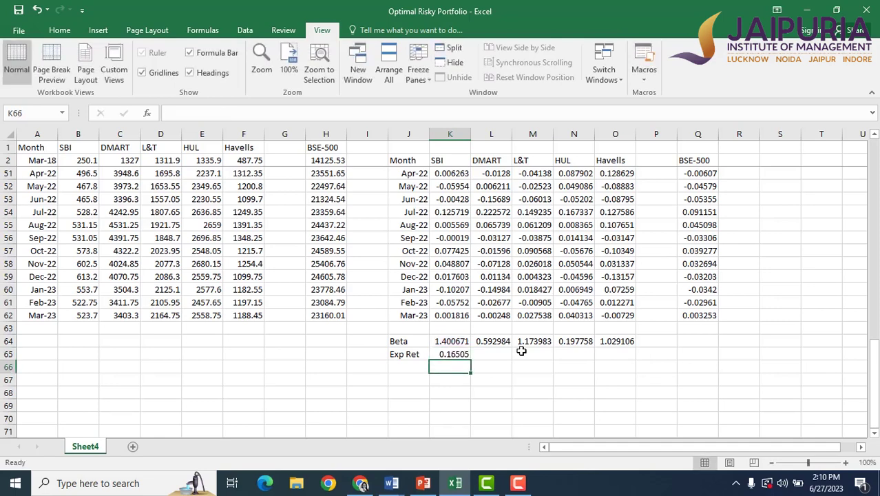
Copy the K65 expected return formula across L65:O65 for the remaining stocks
left_click(466, 353)
key("ctrl+c")
key("Right")
key("shift+Right")
key("shift+Right")
key("shift+Right")
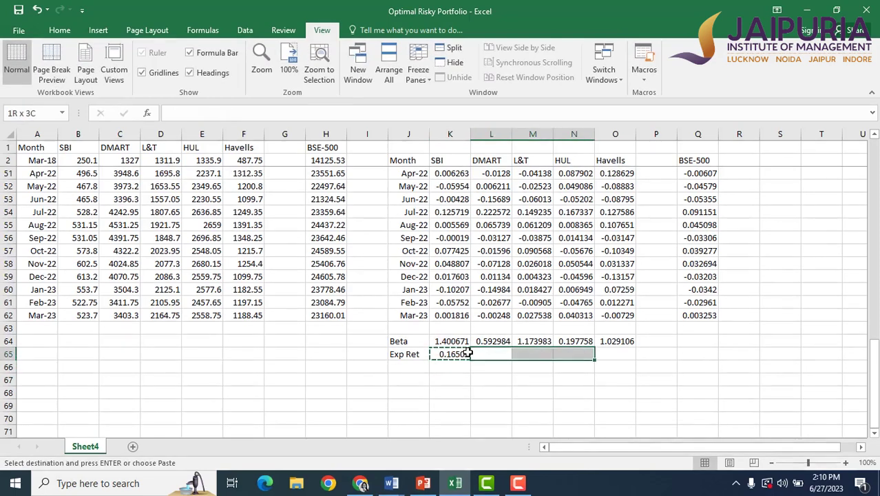
left_click(452, 392)
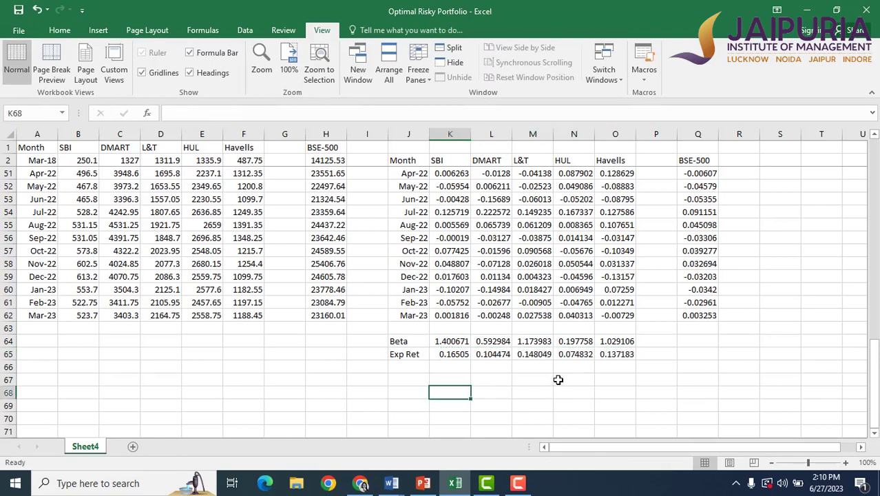
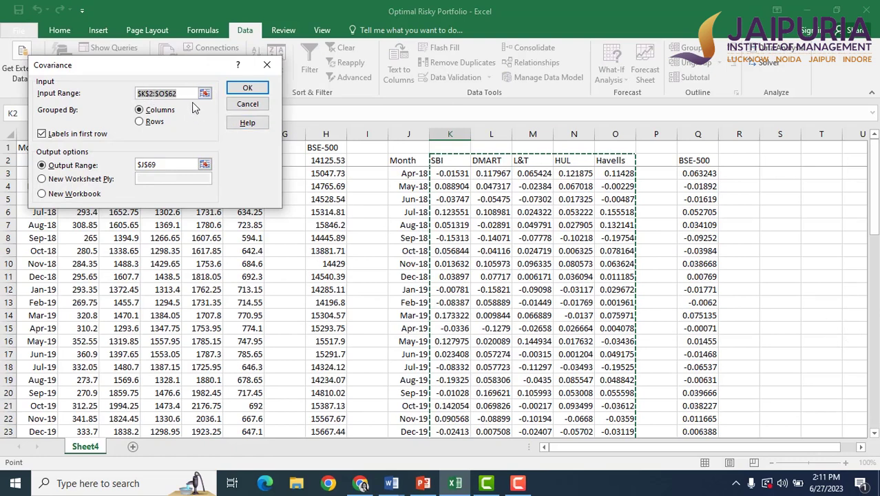
Generate the covariance matrix for returns $K$2:$O$62, grouped by columns with labels in the first row, with output at $J$68
left_click(180, 94)
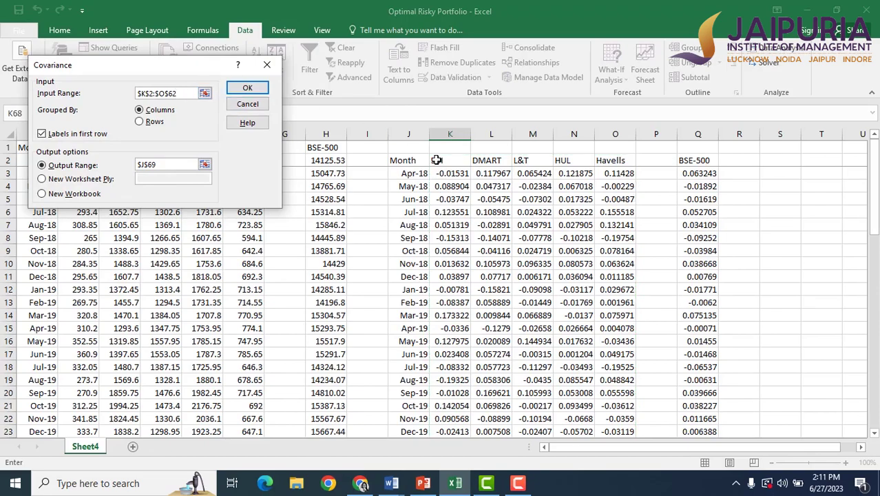
left_click_drag(437, 160, 624, 387)
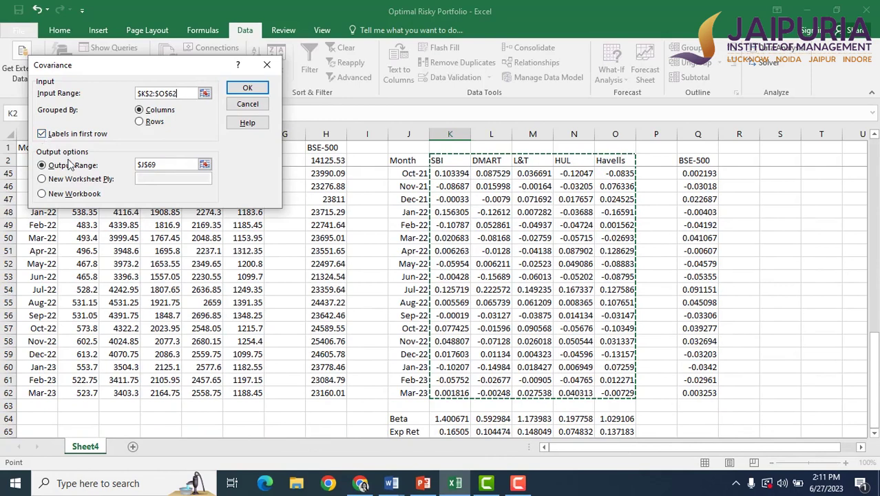
left_click(165, 165)
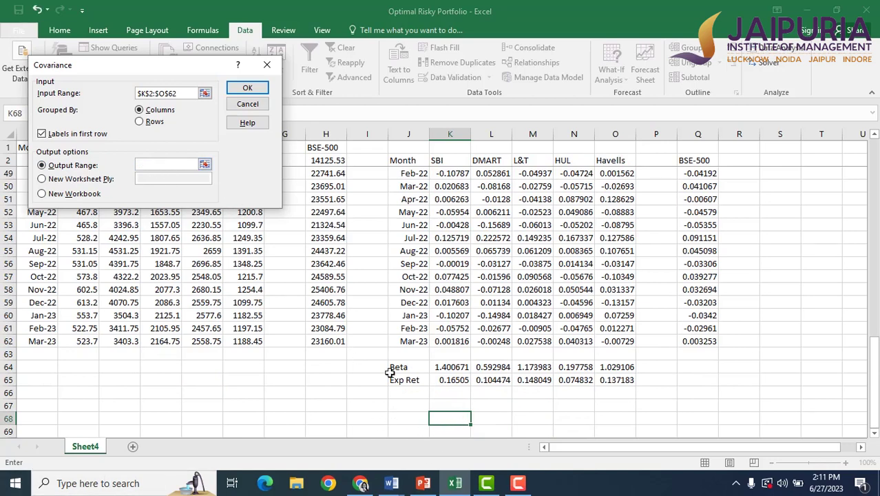
left_click(408, 420)
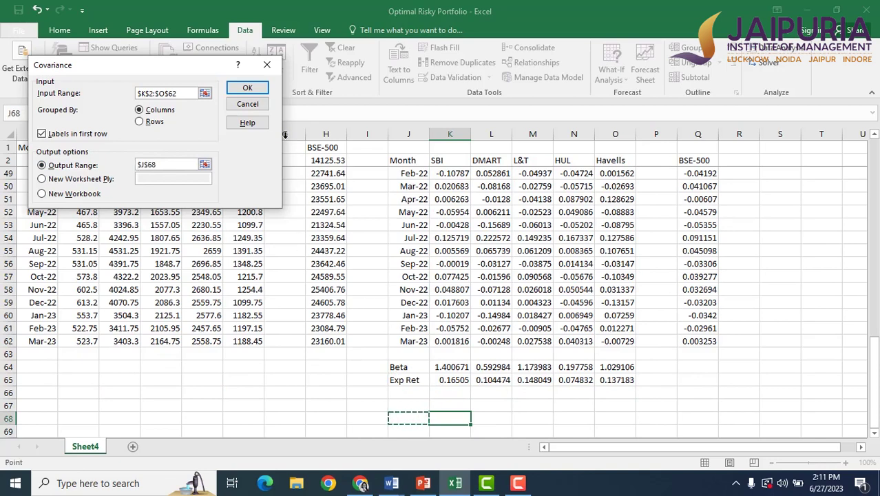
left_click(248, 89)
scroll(634, 236, "down", 3)
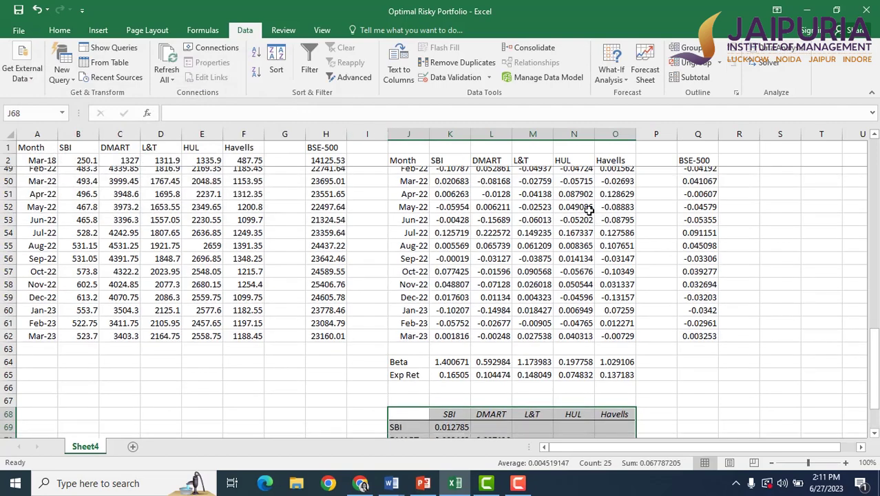
scroll(633, 236, "down", 1)
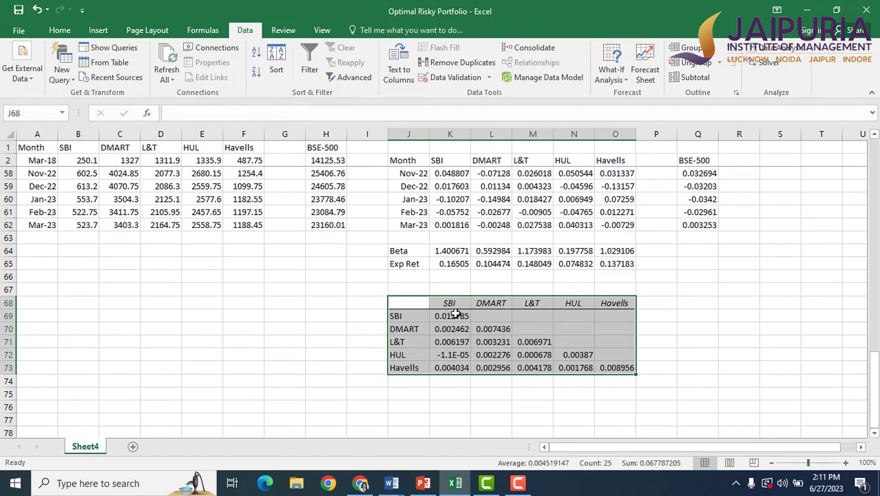
Copy the covariance values in K69:O73 and paste them beside the matrix starting at Q69
left_click_drag(455, 315, 611, 367)
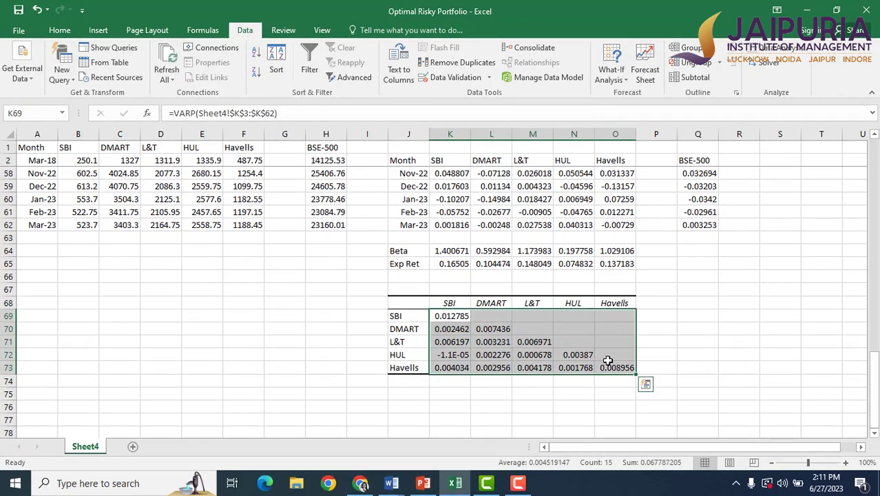
key("ctrl+c")
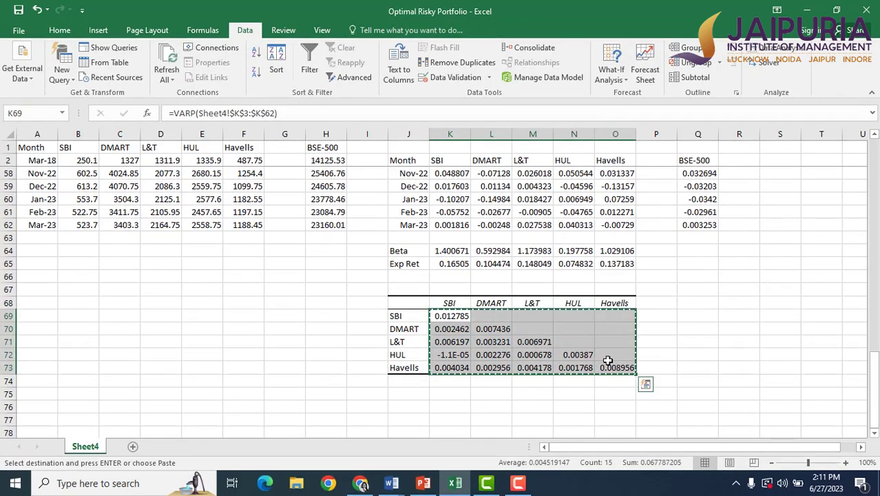
left_click(683, 317)
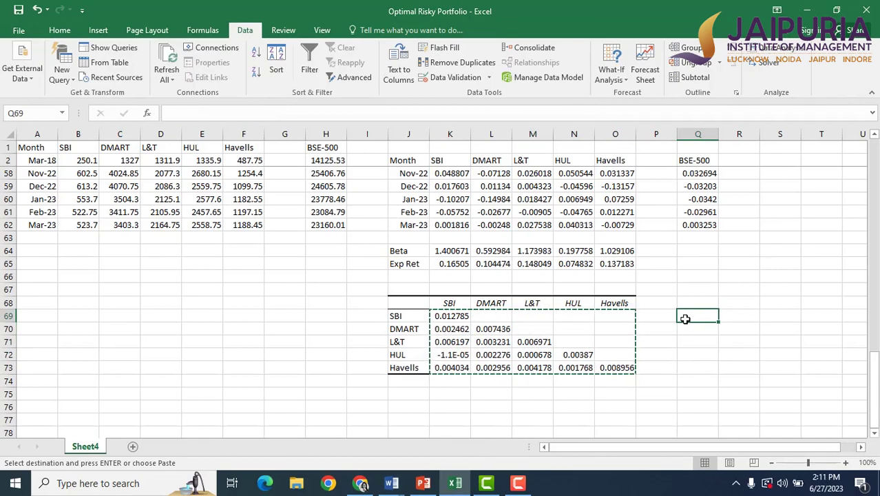
key("ctrl+v")
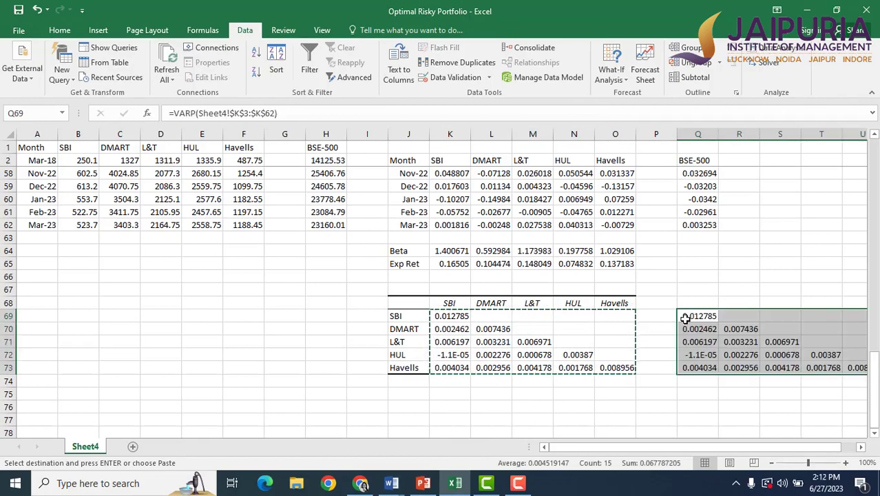
Copy the covariance values in Q69:U73 and paste them onto the matrix at K69, transposed and skipping blanks
key("ctrl+c")
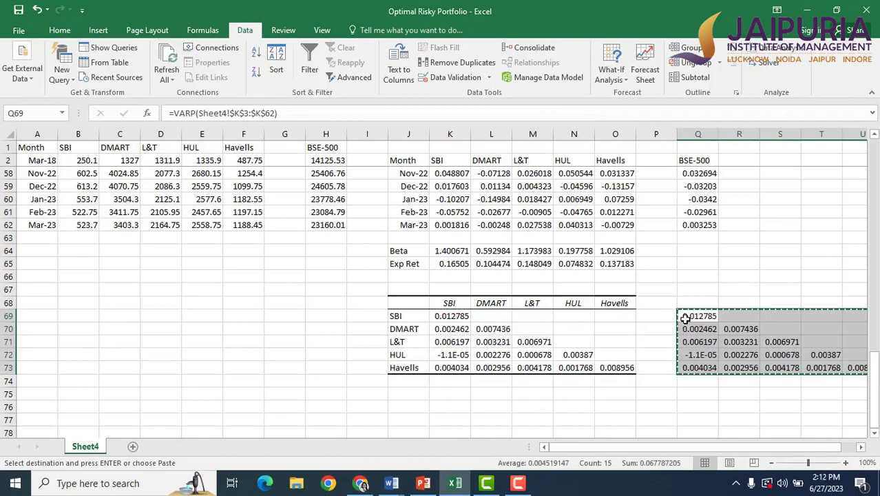
left_click(446, 317)
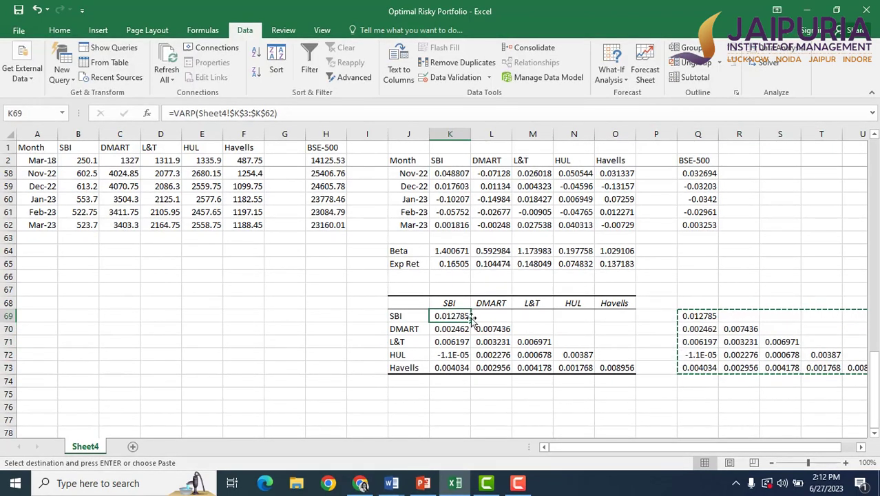
right_click(456, 315)
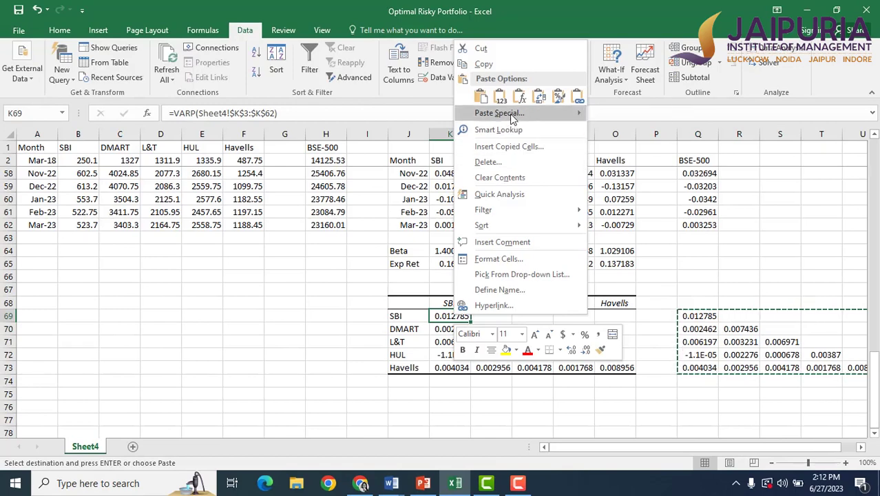
left_click(509, 114)
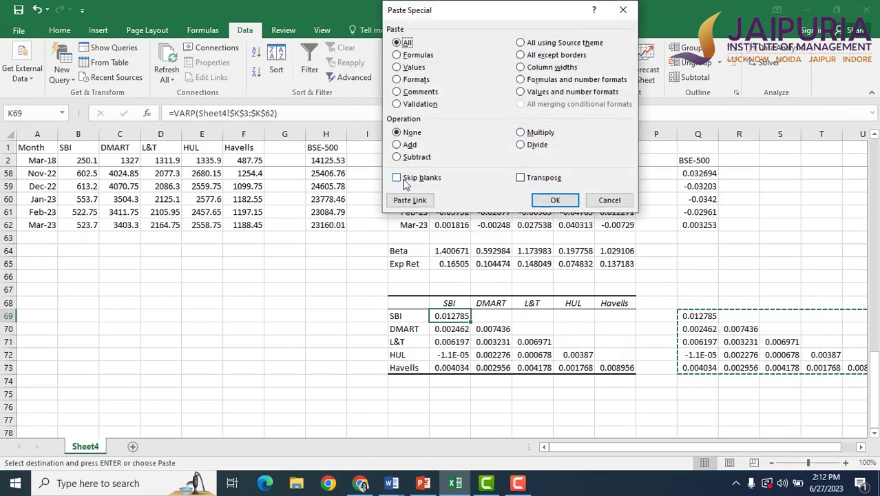
left_click(397, 179)
left_click(522, 179)
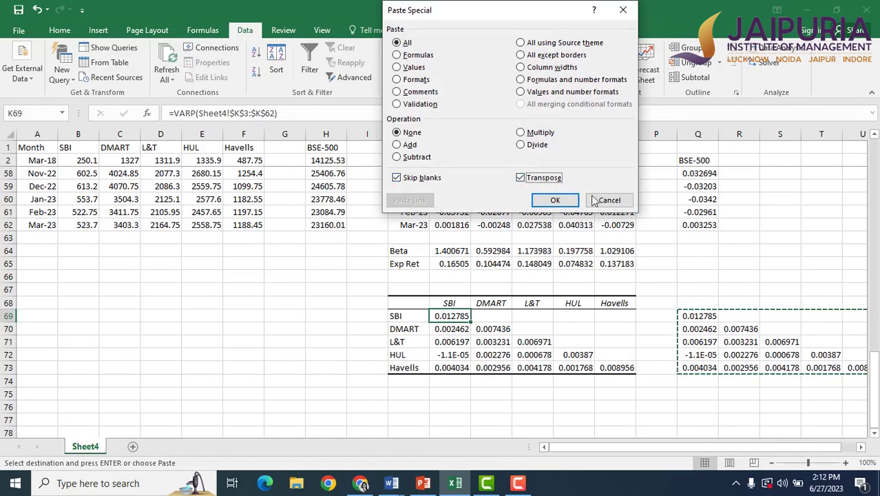
left_click(556, 201)
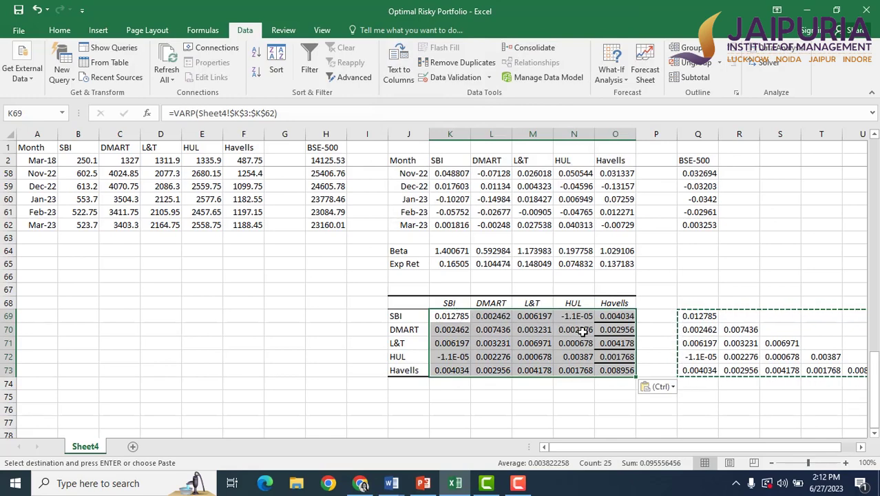
Clear the helper copy of the covariance values in Q69:U73 beside the matrix
scroll(719, 419, "right", 1)
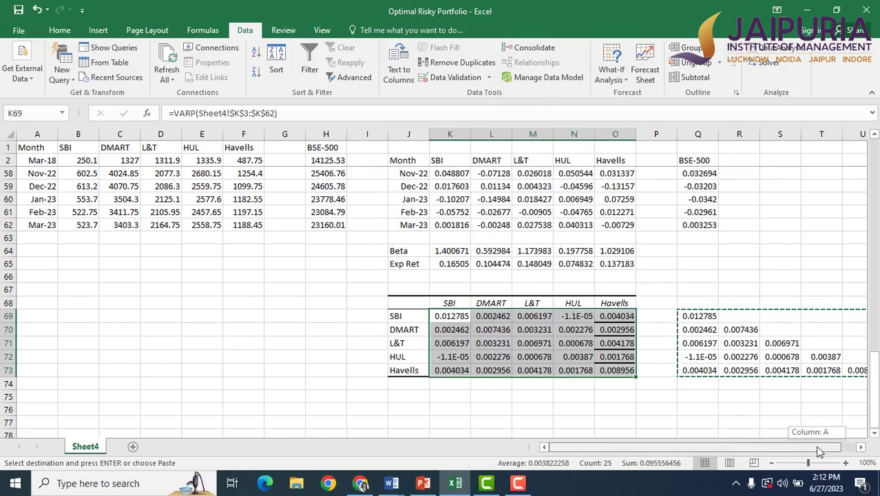
left_click(685, 400)
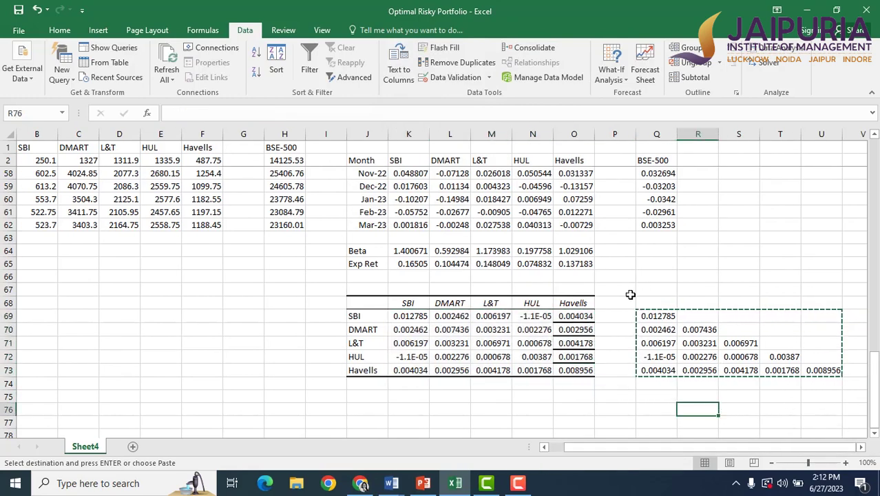
left_click_drag(624, 290, 853, 391)
key("Delete")
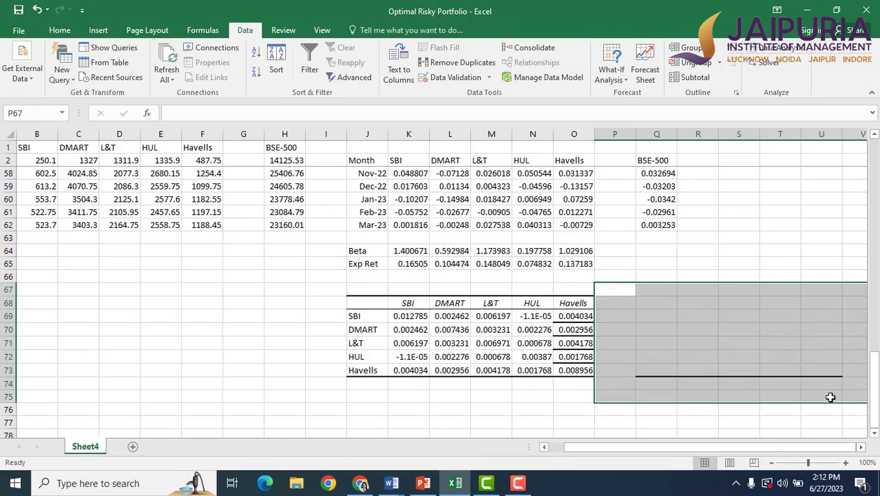
left_click(486, 414)
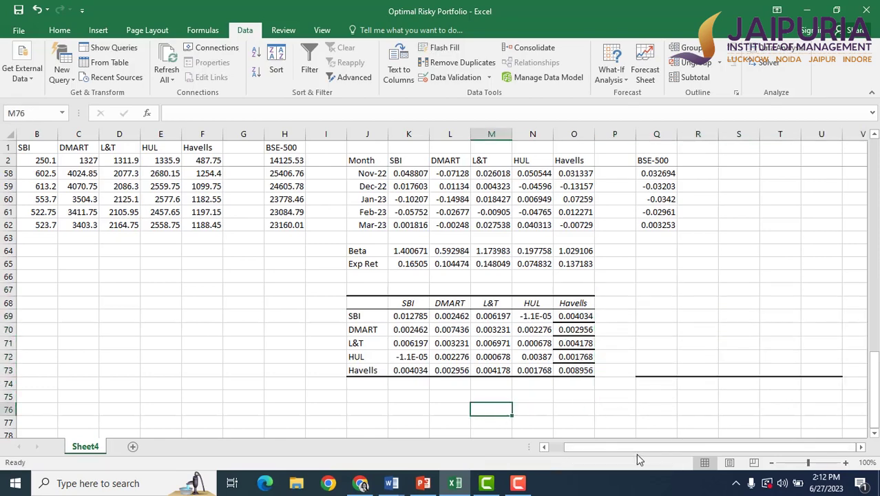
left_click_drag(636, 453, 572, 452)
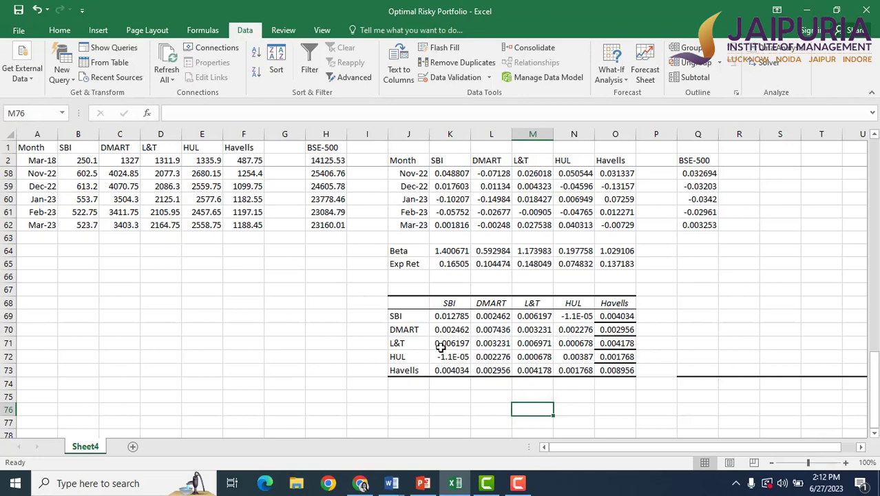
Label I67 as weight, enter .2 for SBI in I69 and fill it down to I73 for the other stocks
left_click(366, 290)
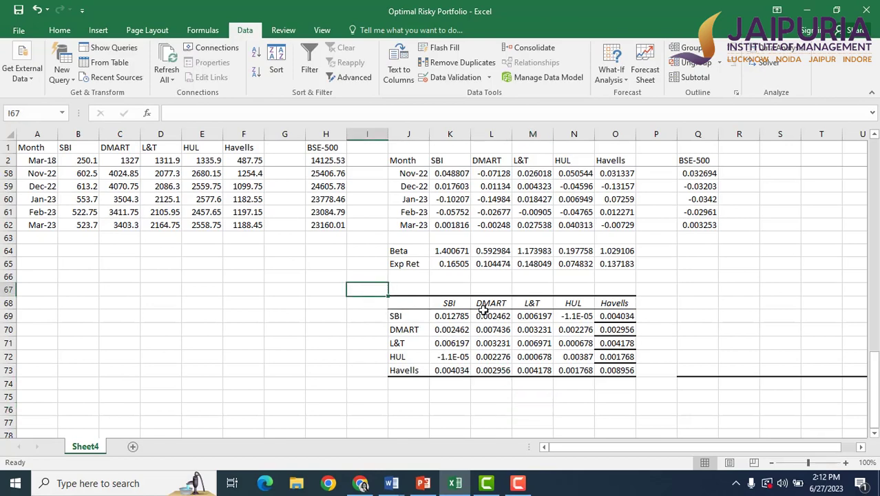
type("weight")
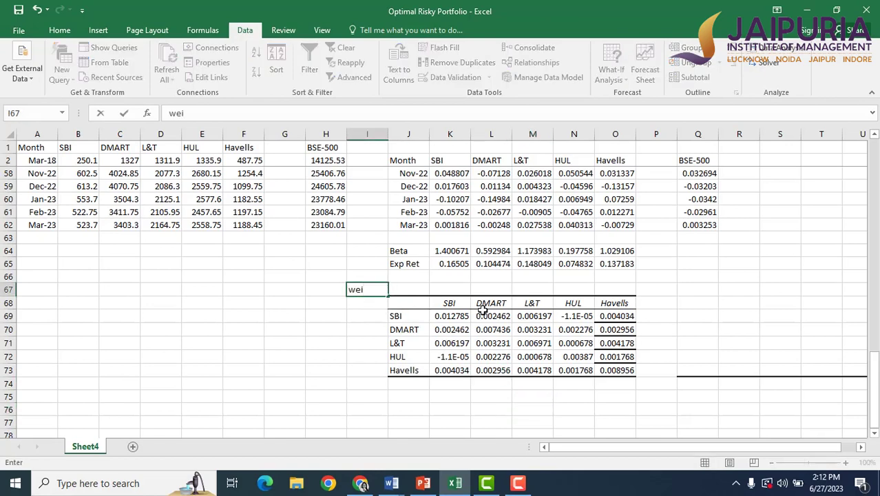
left_click(360, 316)
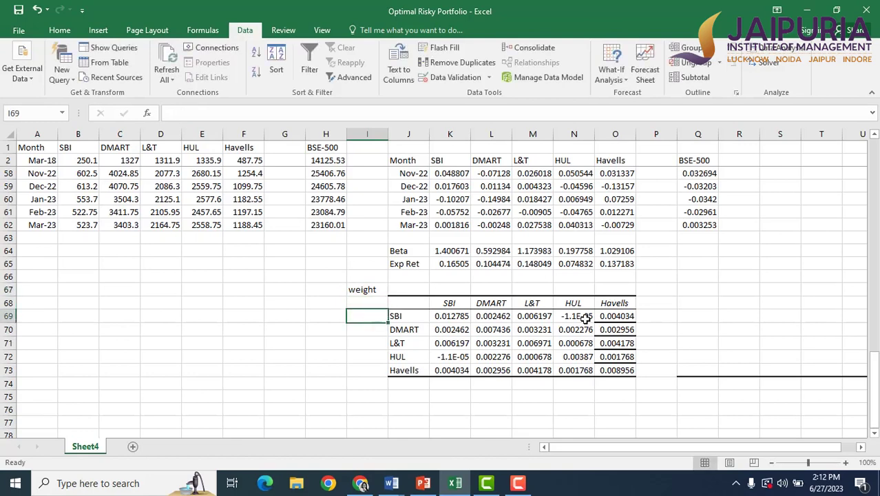
type(".")
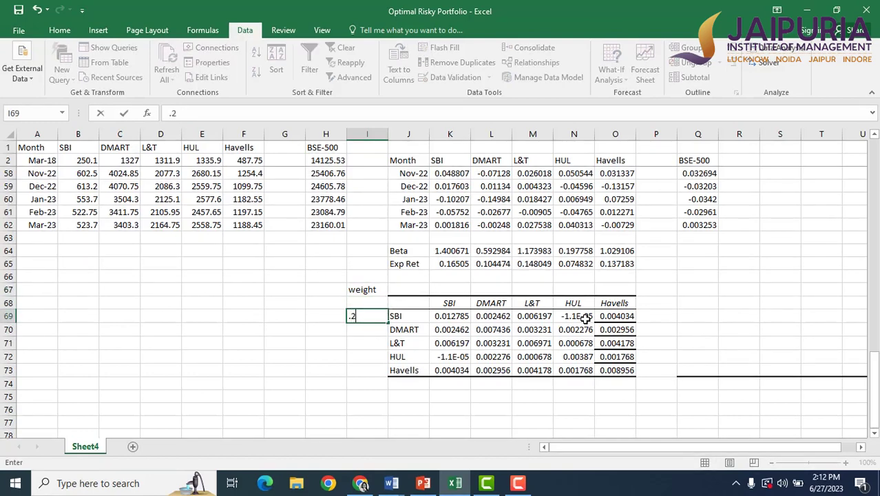
type("2")
left_click(225, 367)
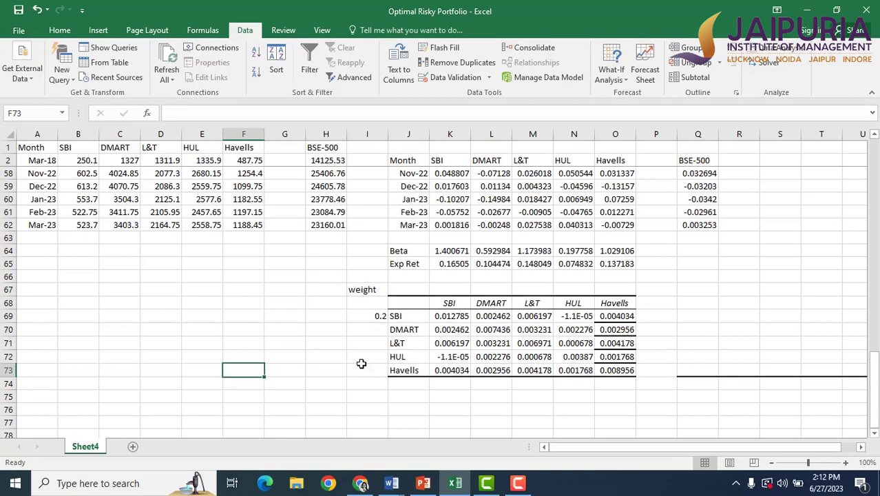
left_click(372, 316)
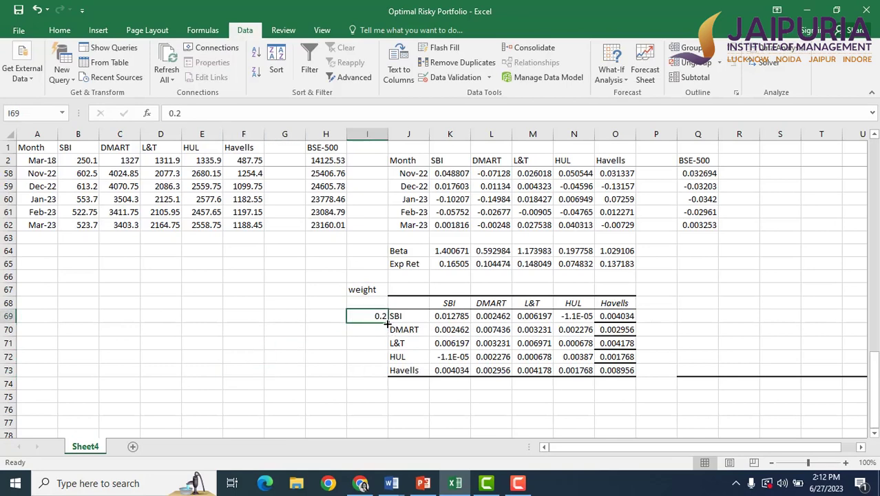
left_click_drag(388, 322, 390, 383)
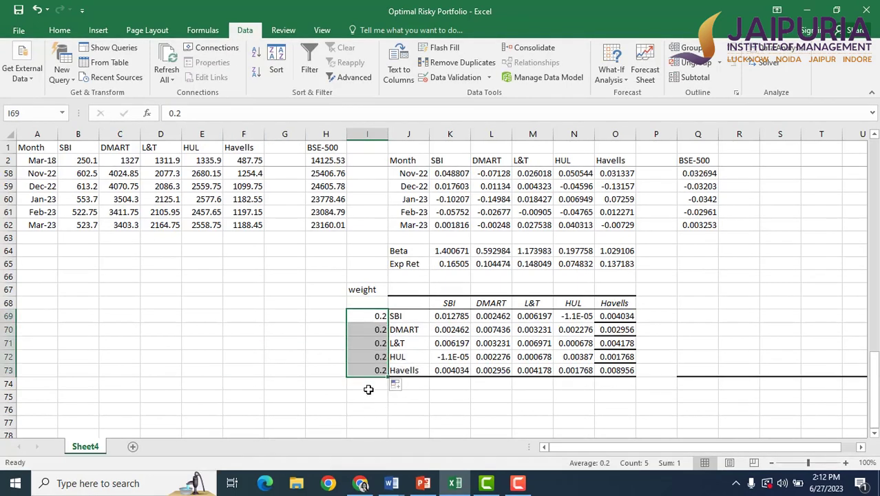
Total the stock weights in I74 with =SUM(I69:I73)
left_click(368, 389)
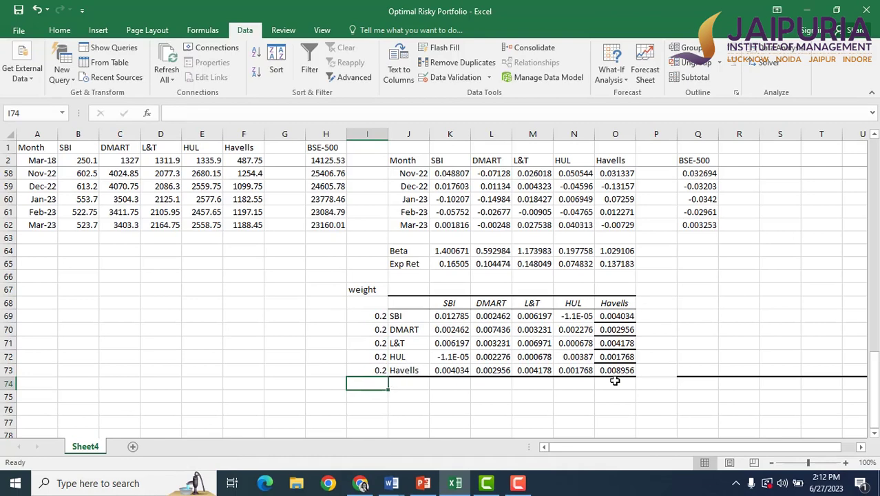
key("alt+equal")
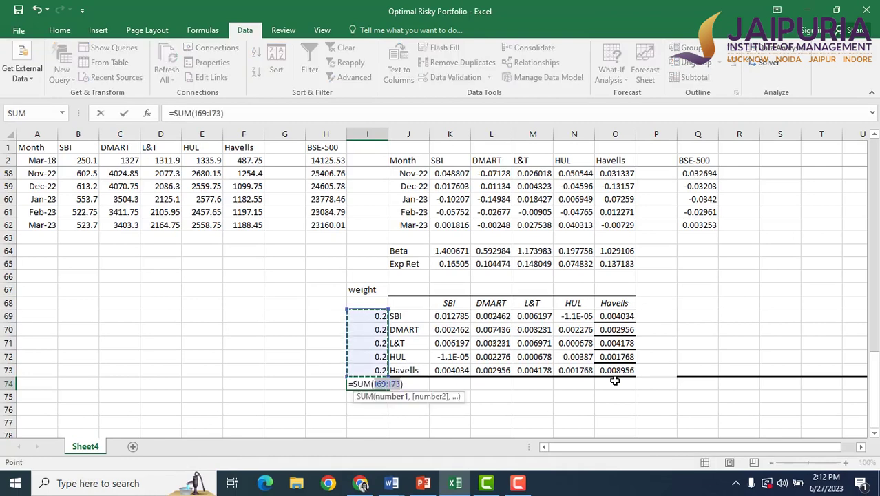
key("Return")
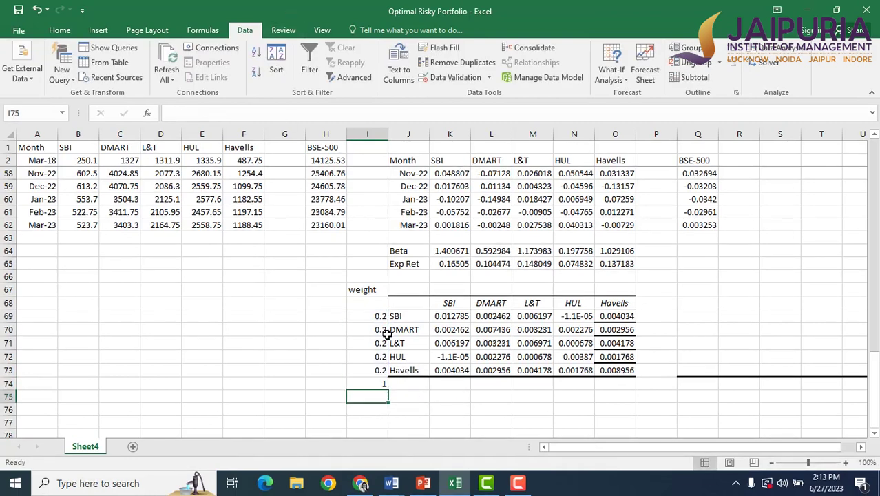
Link the weights across K67:O67 above the matrix with the array formula =TRANSPOSE(I69:I73)
left_click(456, 284)
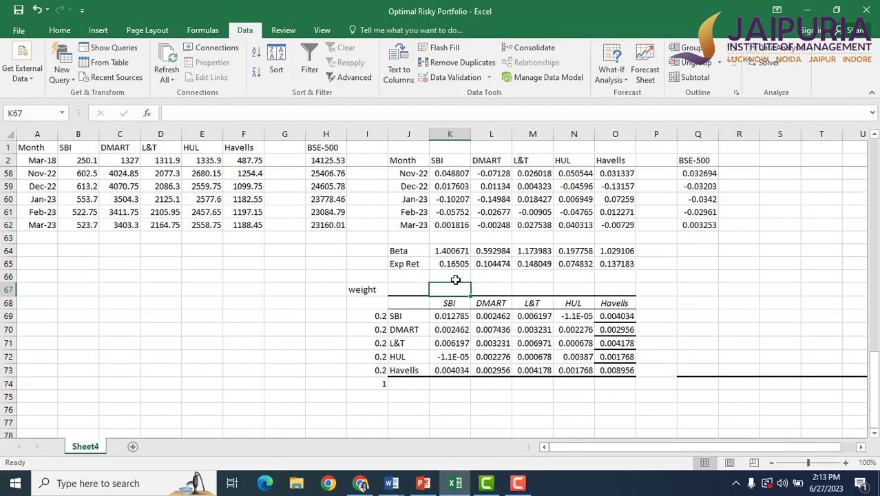
left_click(618, 330)
left_click_drag(445, 288, 609, 290)
type("=")
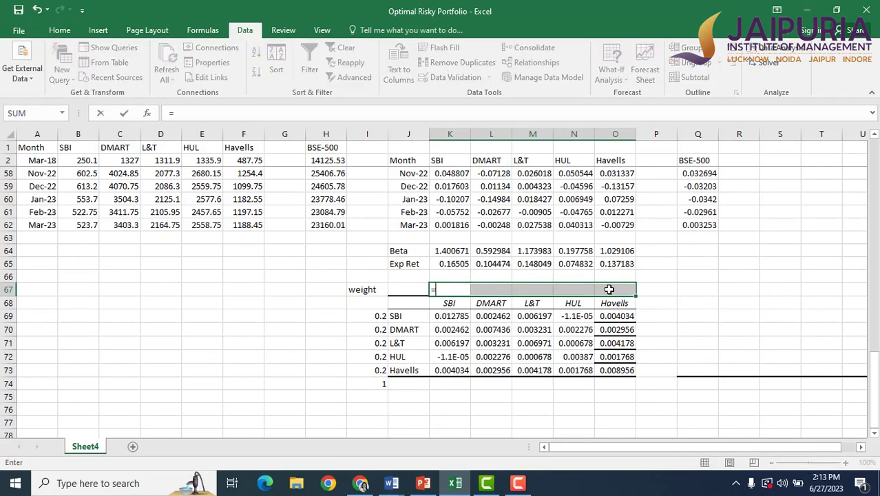
type("tran")
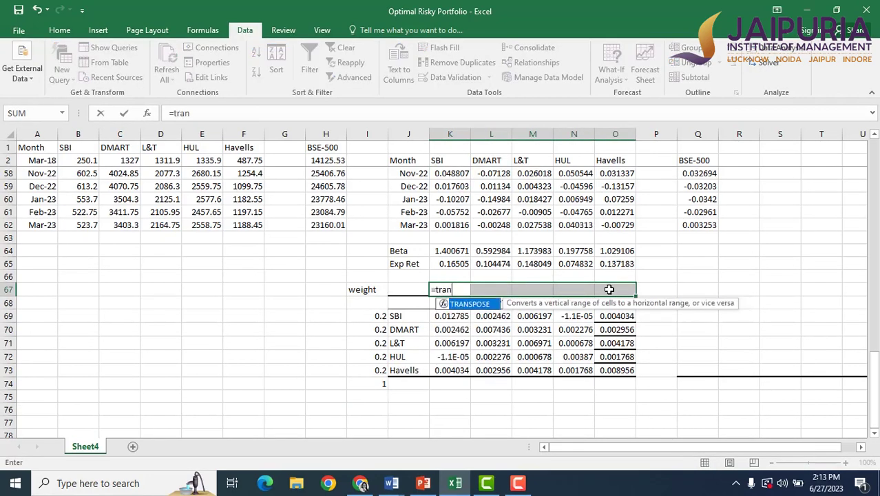
type("spose")
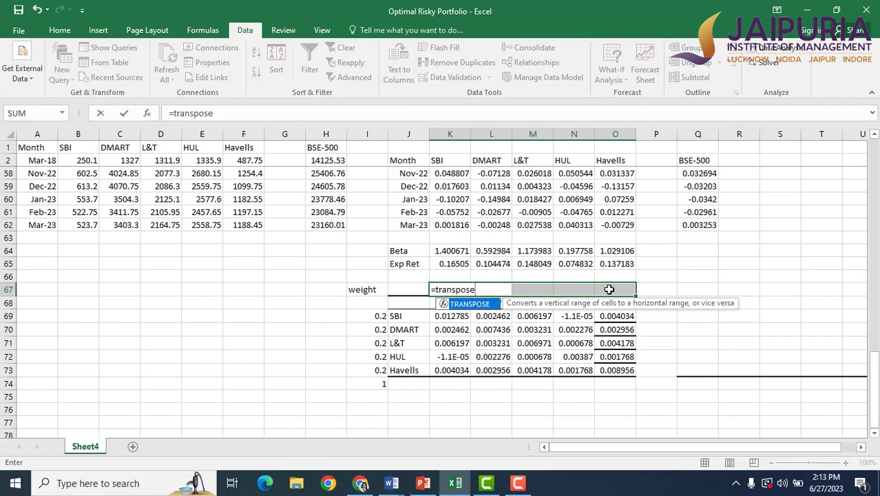
type("(")
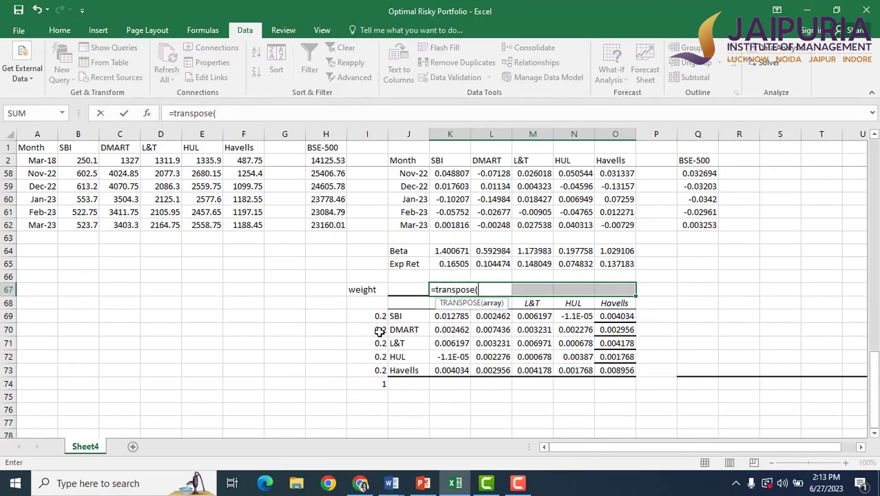
left_click_drag(367, 316, 371, 363)
type(")")
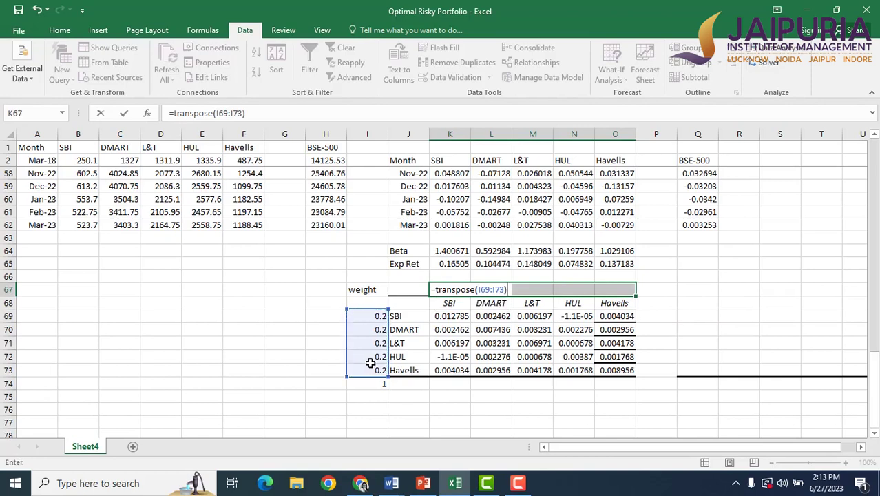
key("ctrl+shift+Return")
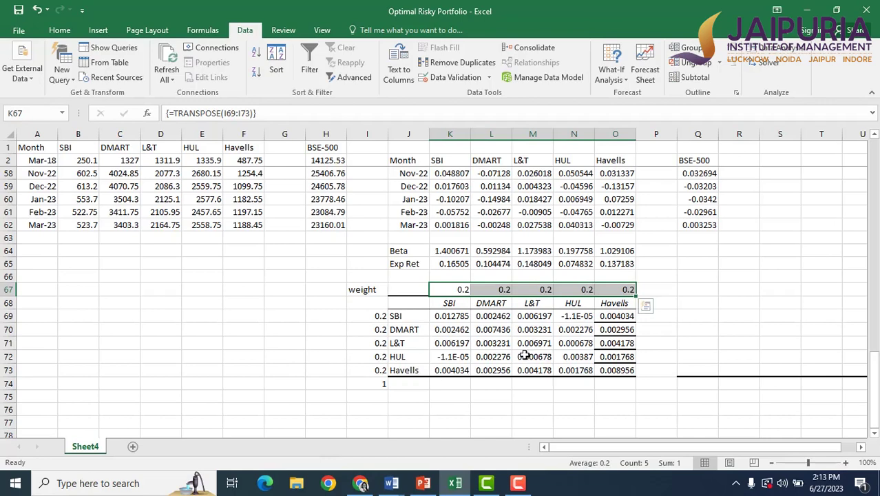
Calculate SBI's contribution to portfolio variance in K74 with =SUMPRODUCT(I69:I73,K69:K73)*K67
left_click(456, 383)
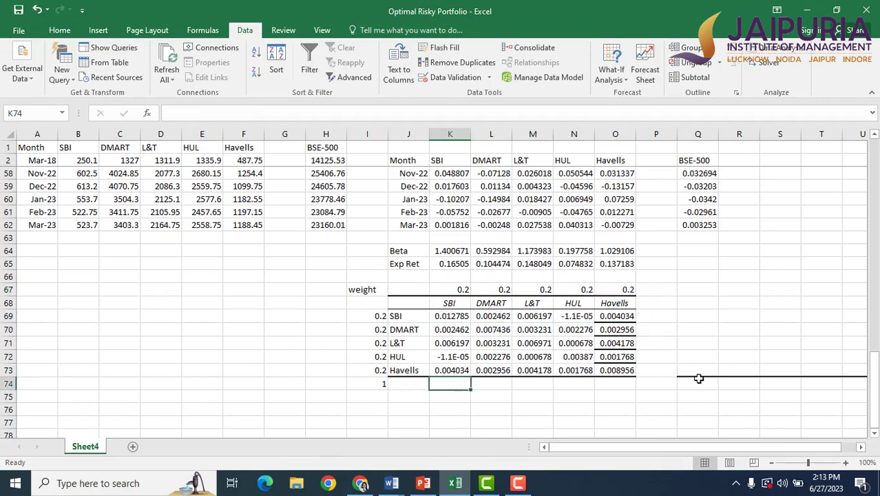
type("=sum")
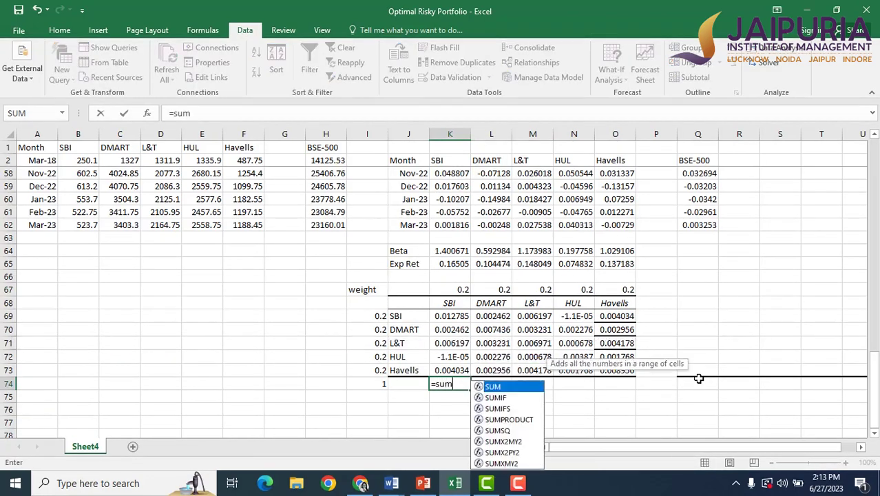
type("product(")
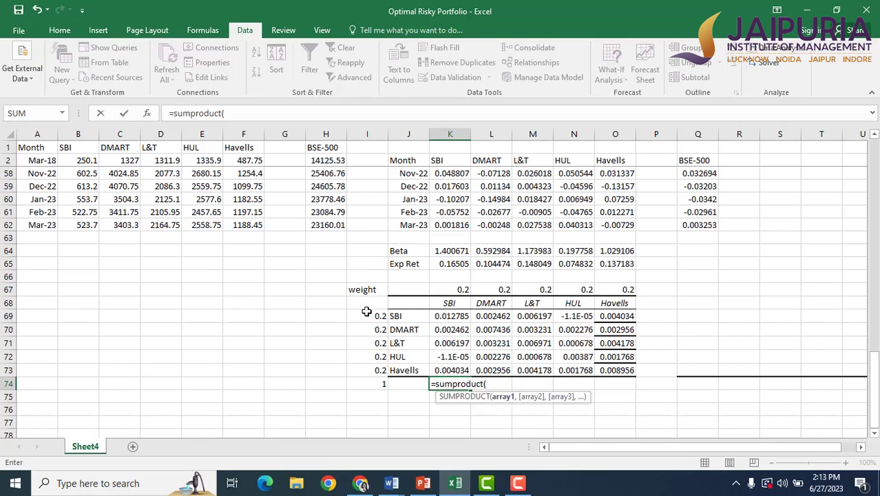
left_click_drag(368, 317, 372, 365)
type(",")
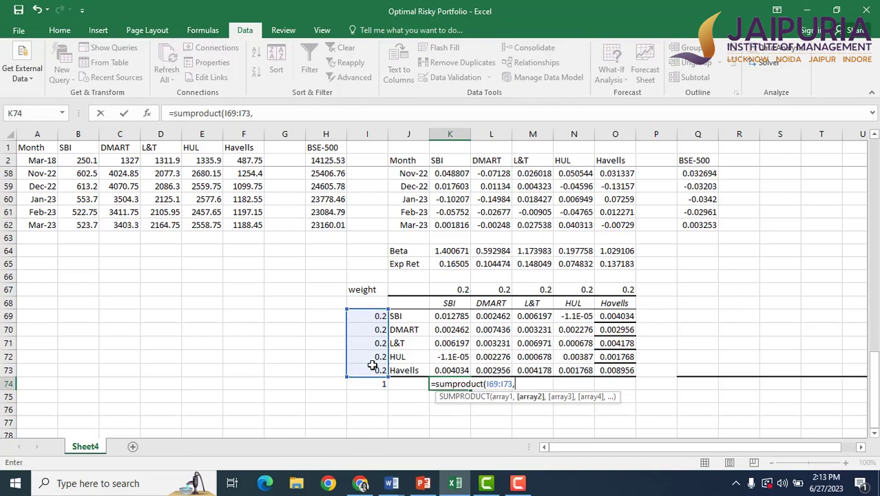
left_click_drag(444, 316, 452, 366)
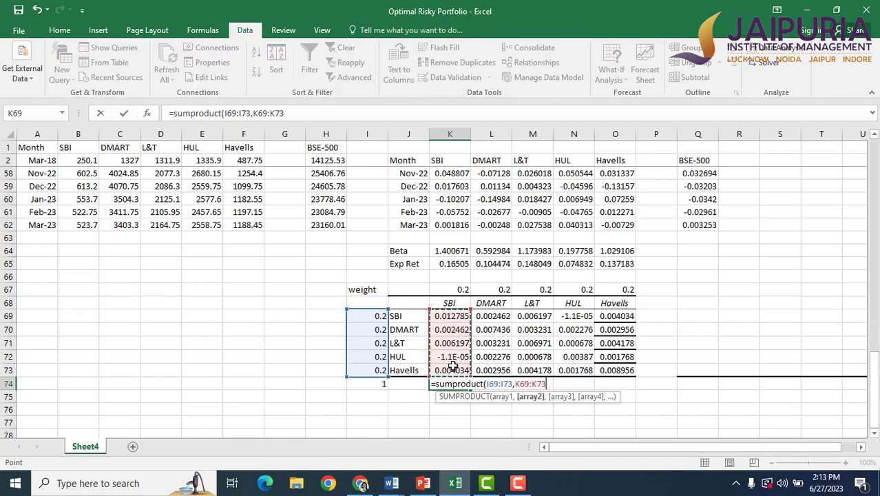
type(")*")
left_click(450, 289)
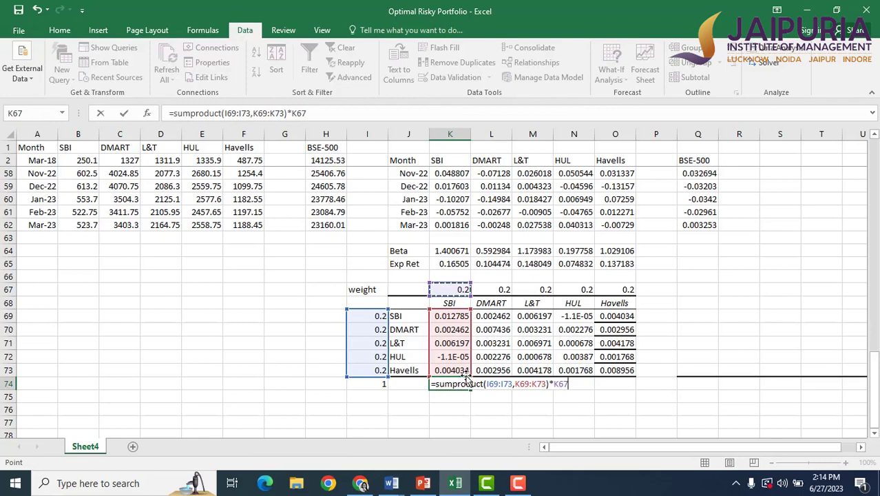
key("Return")
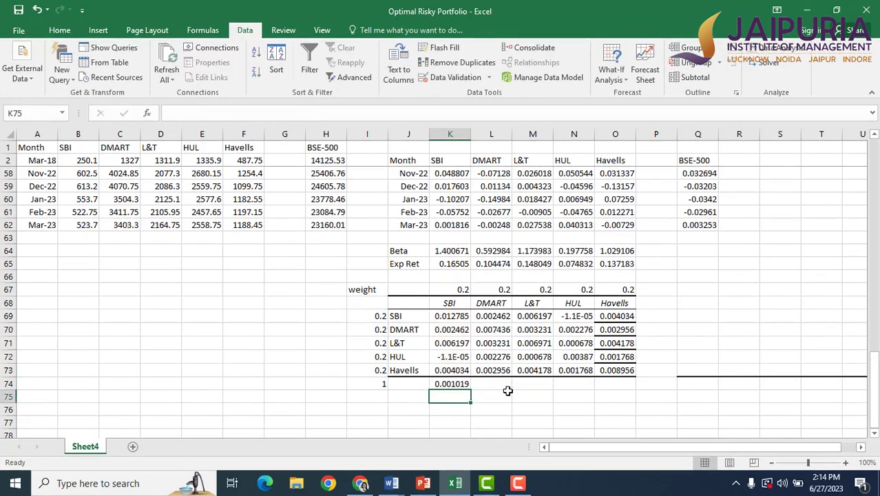
Lock the weight range in K74's formula as absolute, giving =SUMPRODUCT($I$69:$I$73,K69:K73)*K67
key("Up")
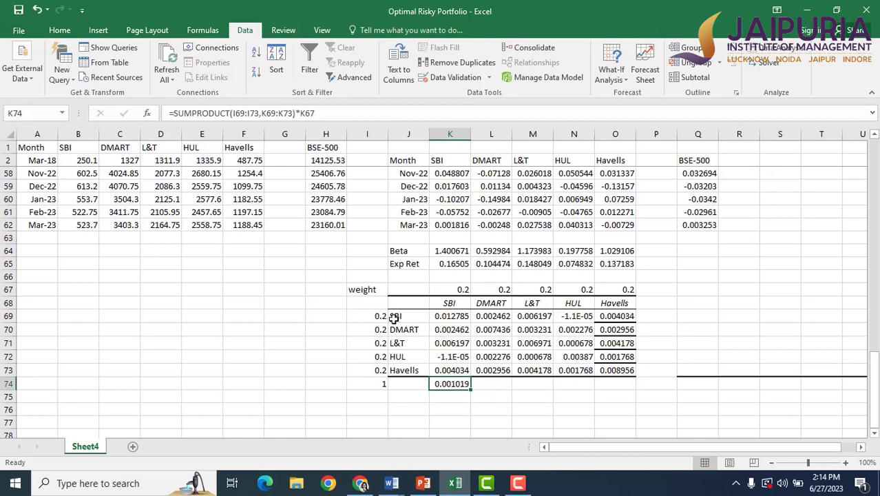
key("F2")
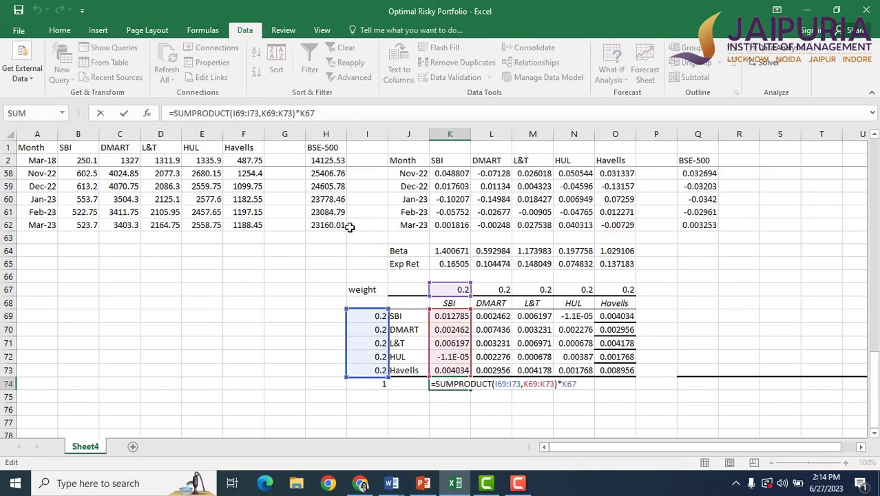
left_click(233, 114)
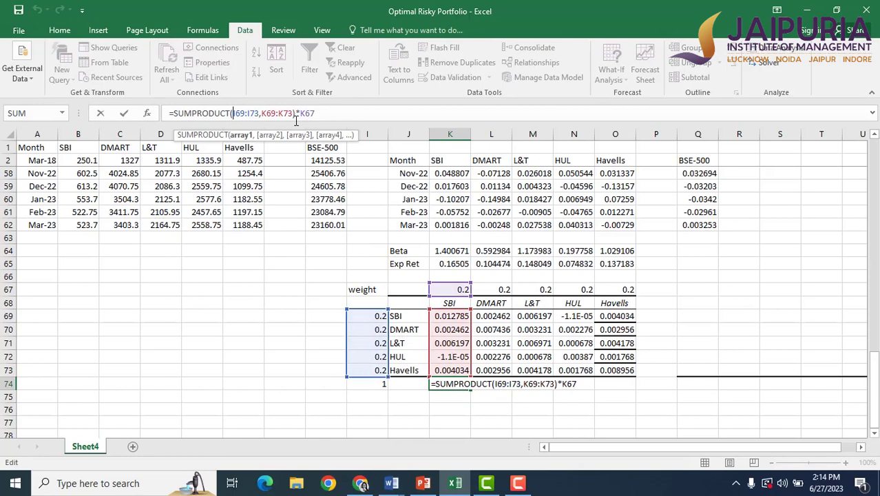
key("F4")
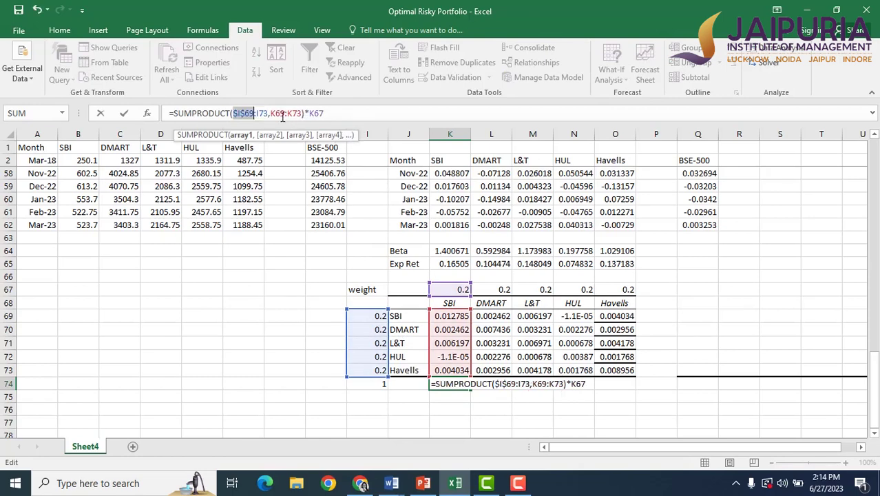
left_click(262, 115)
key("F4")
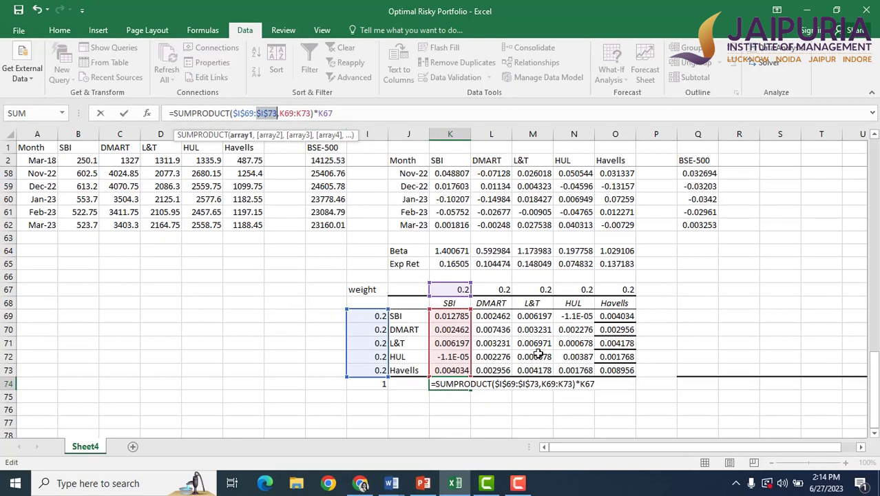
key("Return")
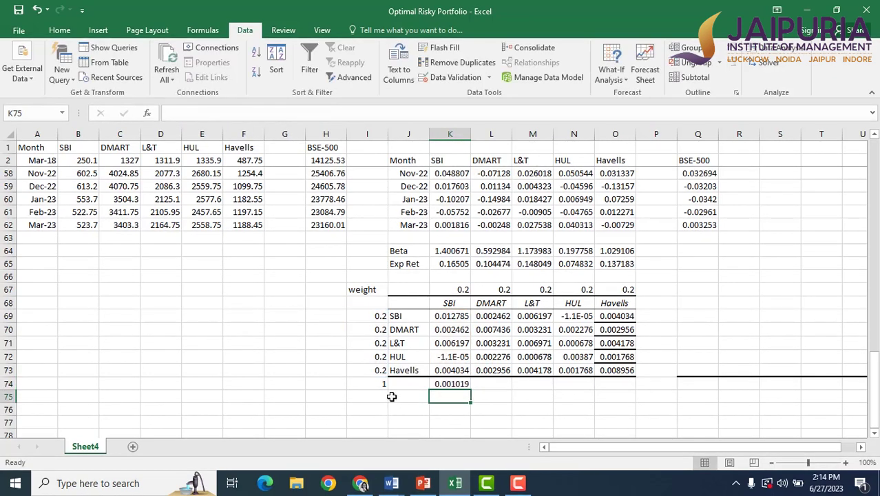
Copy the variance contribution formula from K74 across L74:O74 for DMART, L&T, HUL and Havells
left_click(455, 383)
key("ctrl+c")
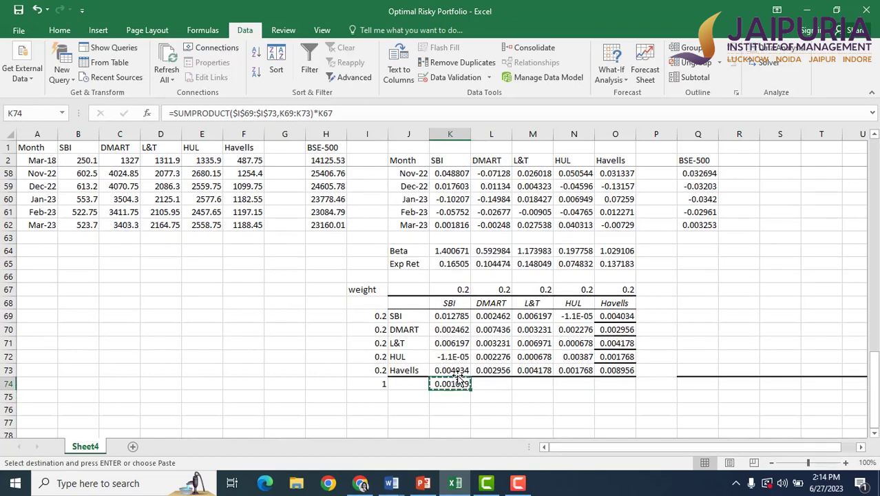
key("Right")
key("shift+Right")
key("shift+Right")
key("shift+Right")
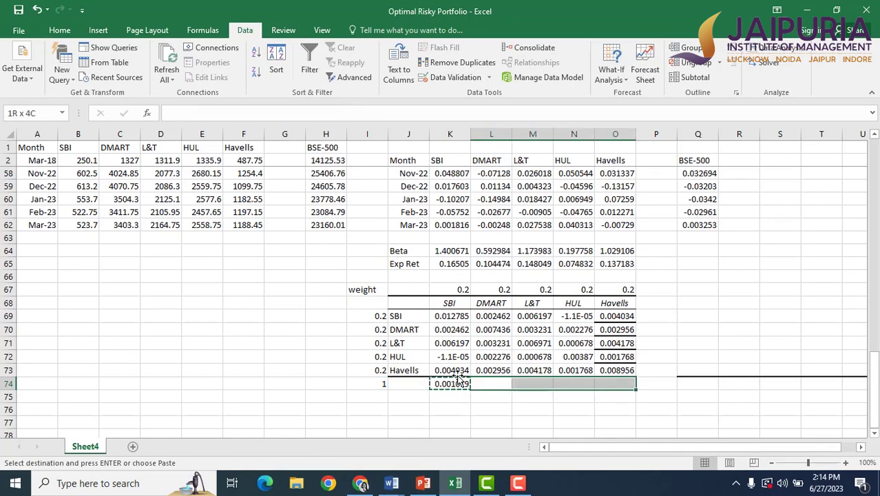
key("ctrl+v")
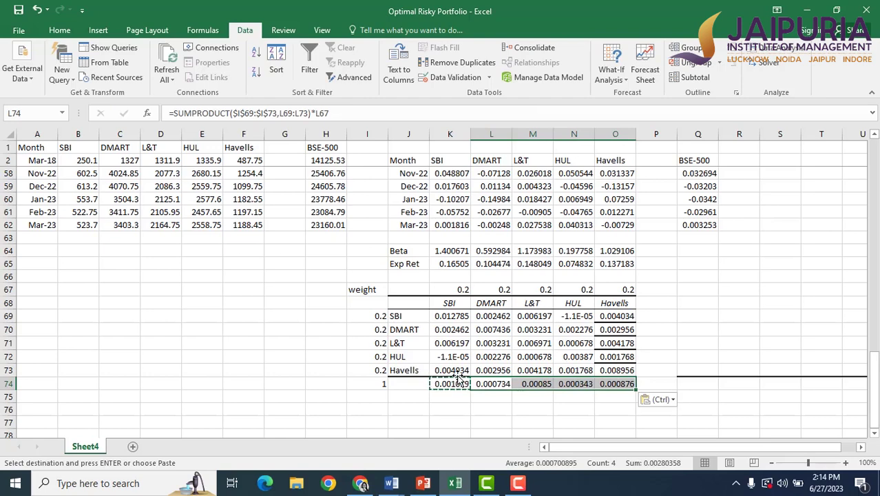
key("Escape")
left_click(440, 398)
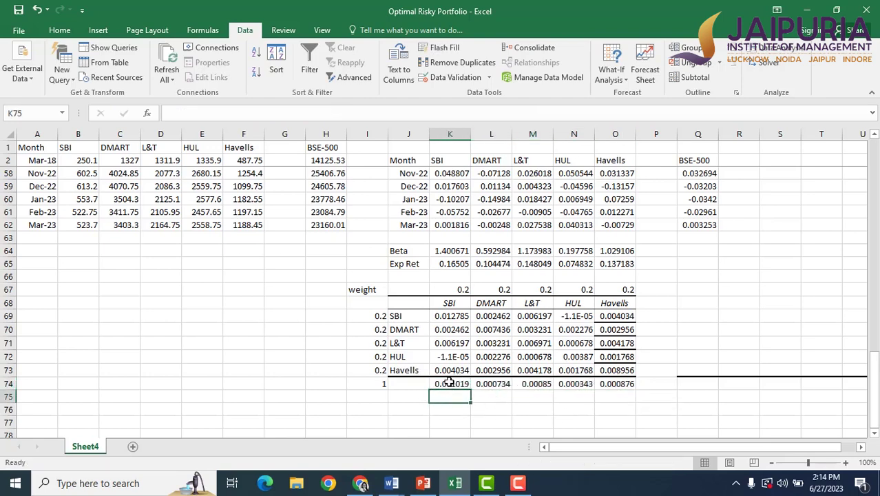
left_click_drag(449, 383, 612, 379)
left_click_drag(611, 383, 613, 384)
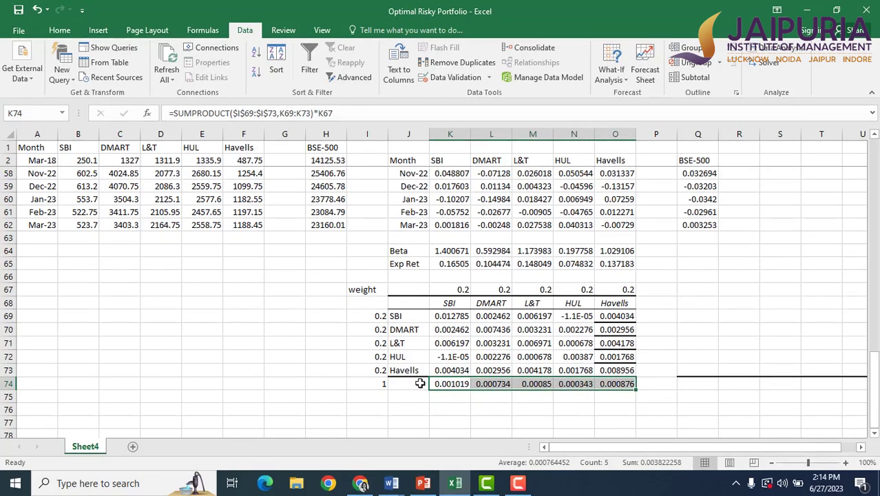
Label I77 below the covariance matrix as Std Deviation
scroll(414, 383, "down", 1)
left_click(368, 384)
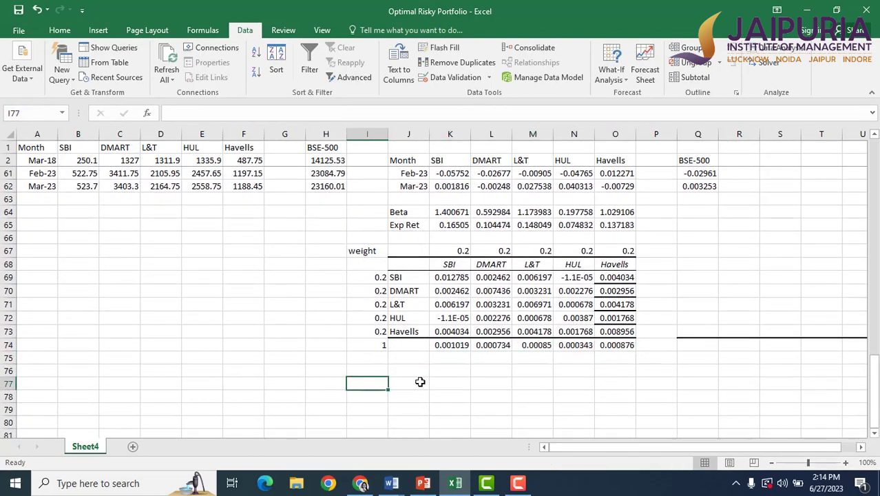
type("Std D")
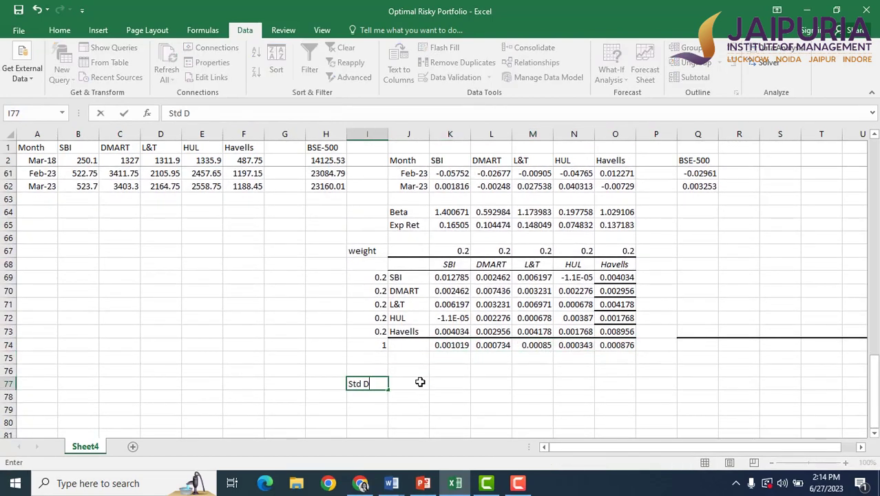
type("eviation")
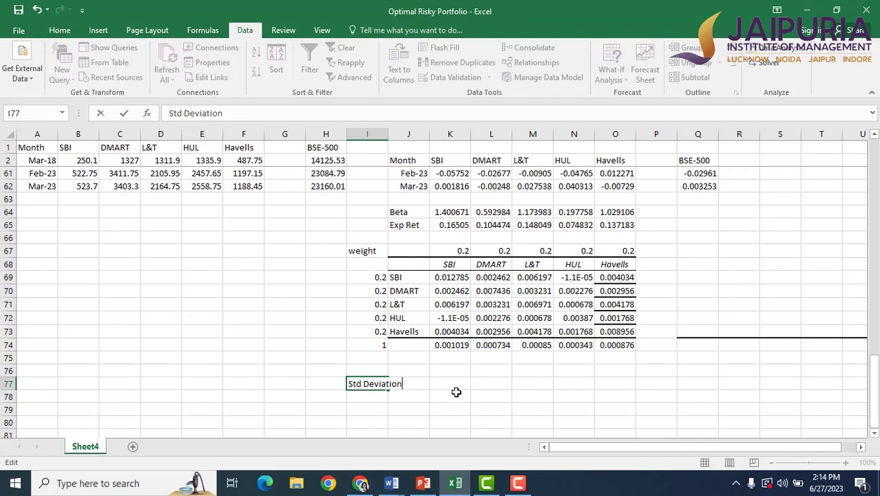
Calculate the annualised portfolio standard deviation in K77 with =SQRT(SUM(K74:O74)*12)
left_click(453, 383)
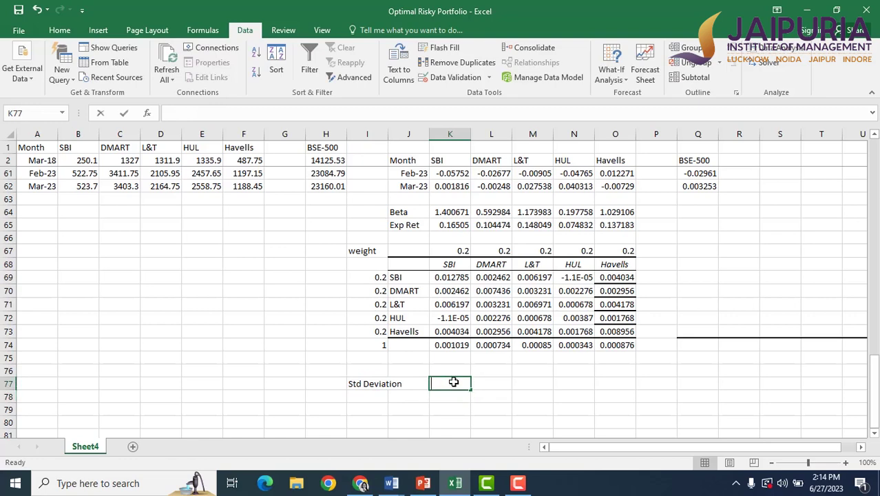
type("=sq")
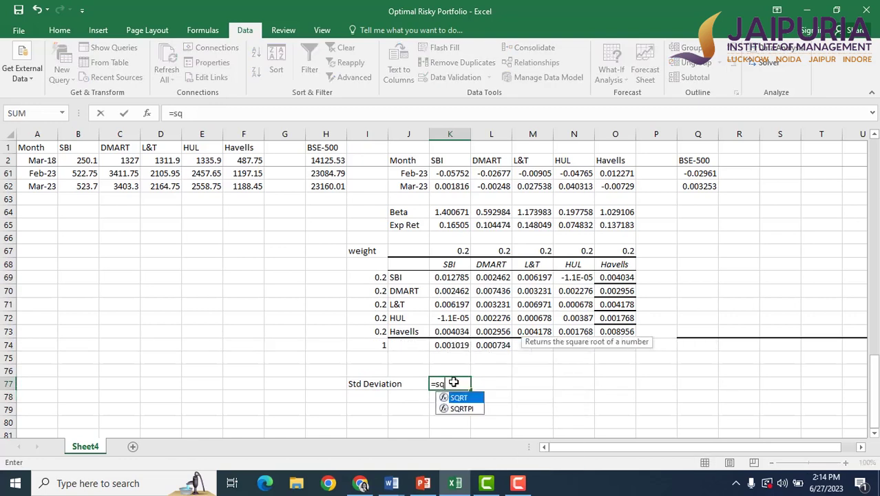
type("rt")
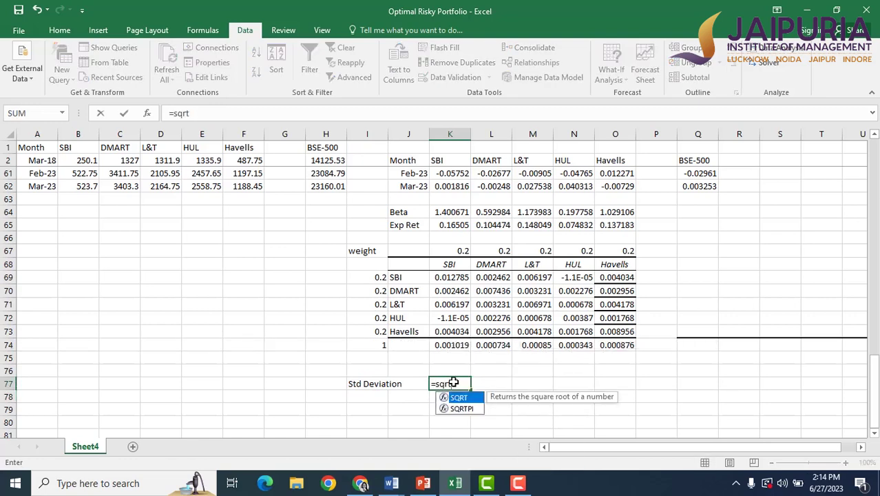
type("(")
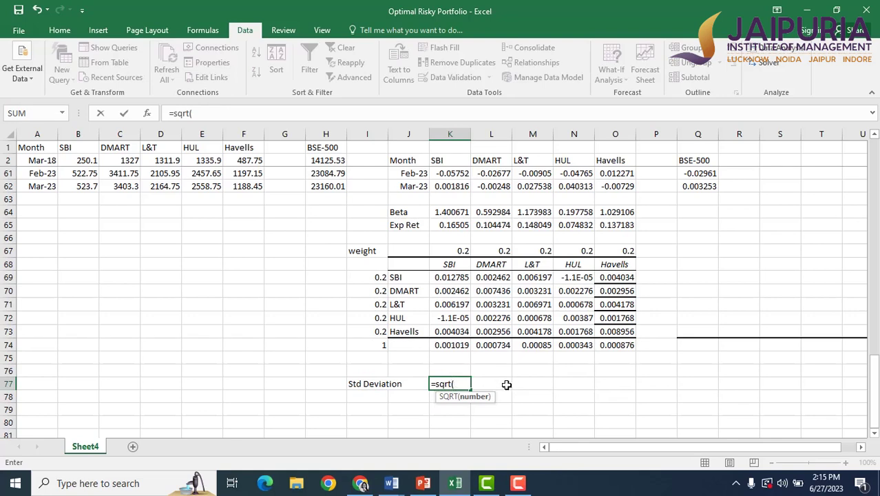
type("sum")
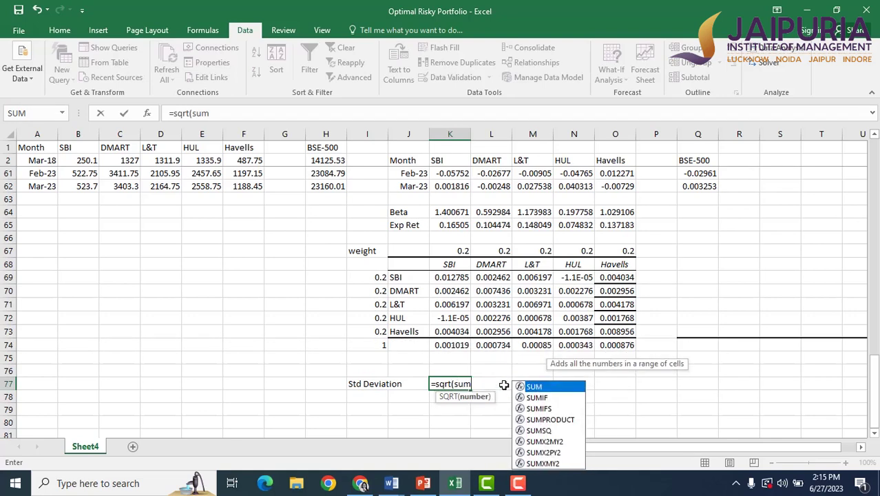
type("(")
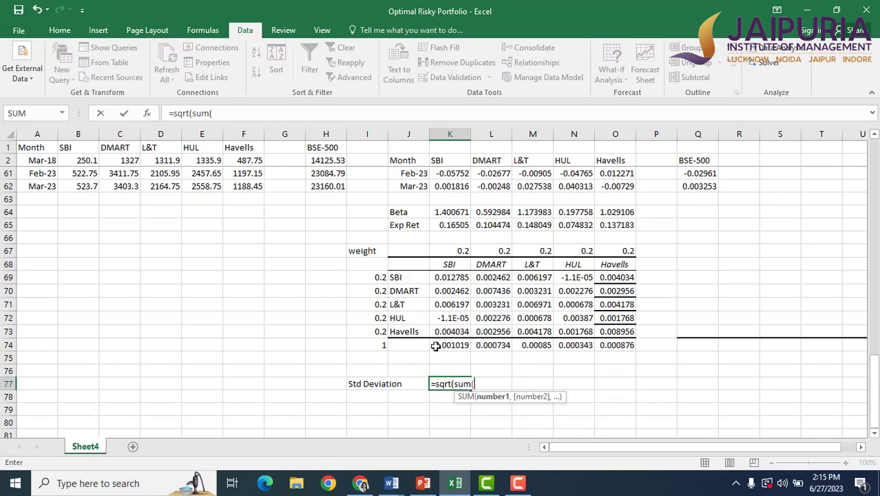
left_click_drag(435, 345, 616, 348)
type(")*12")
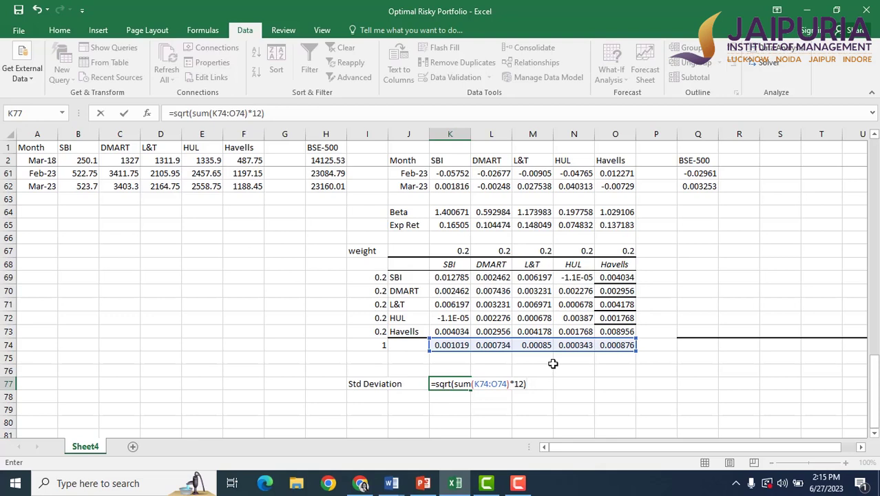
key("Return")
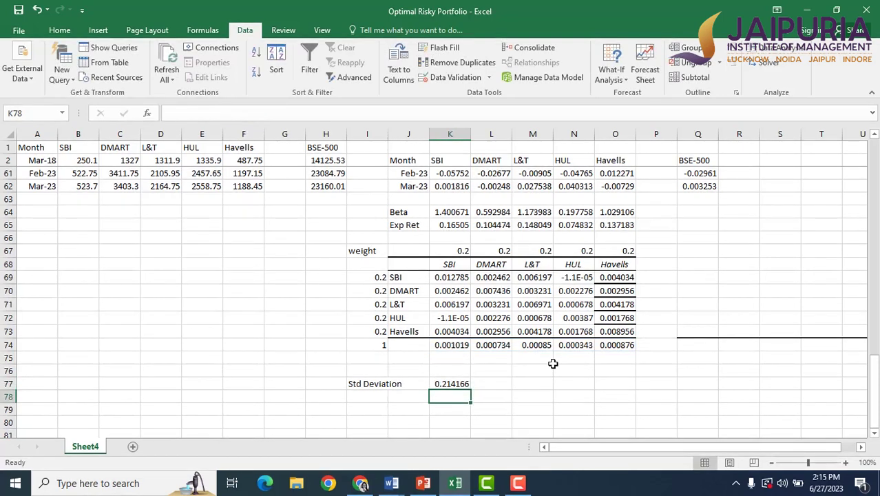
left_click(447, 383)
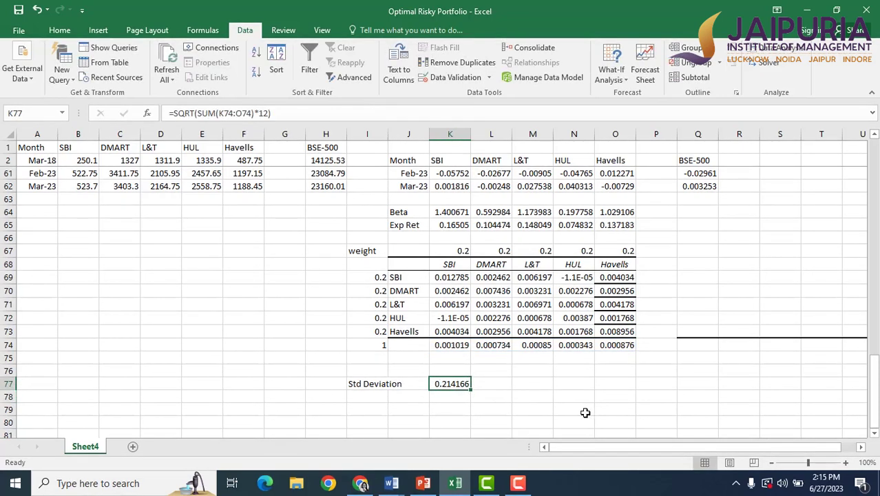
Label I78, under the Std Deviation label, as Exp Ret
left_click(366, 388)
left_click(369, 398)
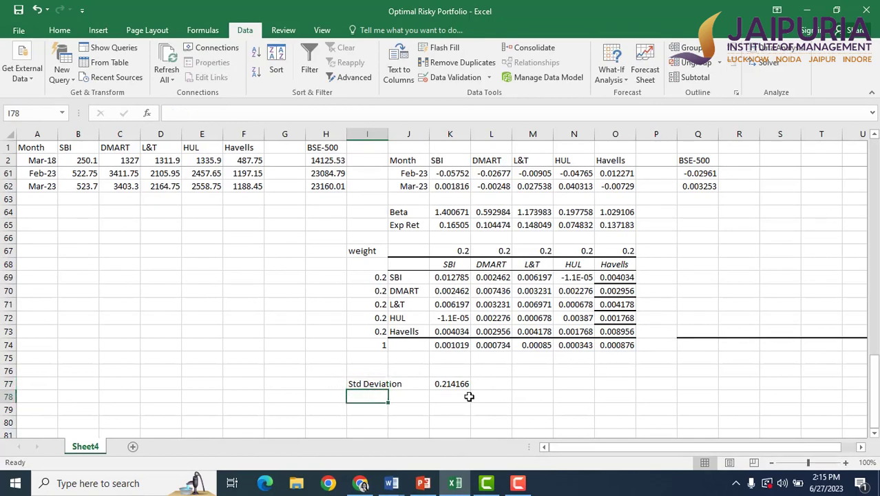
type("Exp")
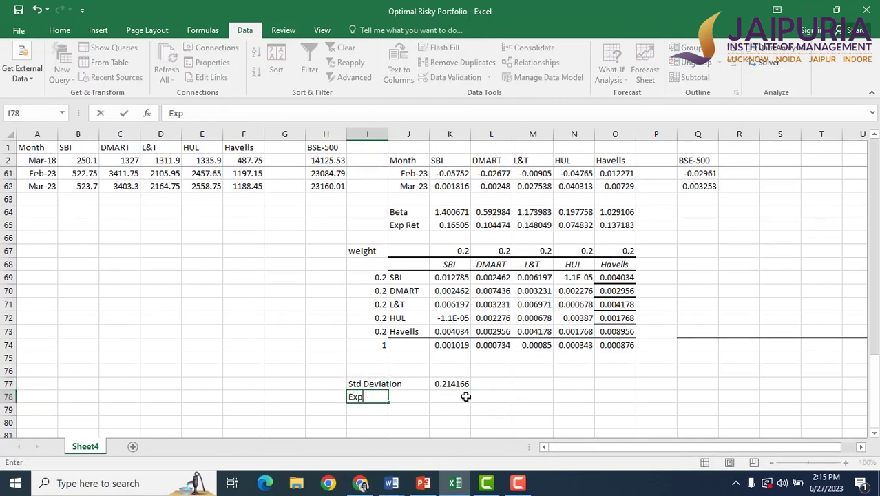
type(" Ret")
Calculate the portfolio expected return in K78 with =K65*K67+L65*L67+M65*M67+N65*N67+O65*O67
left_click(434, 395)
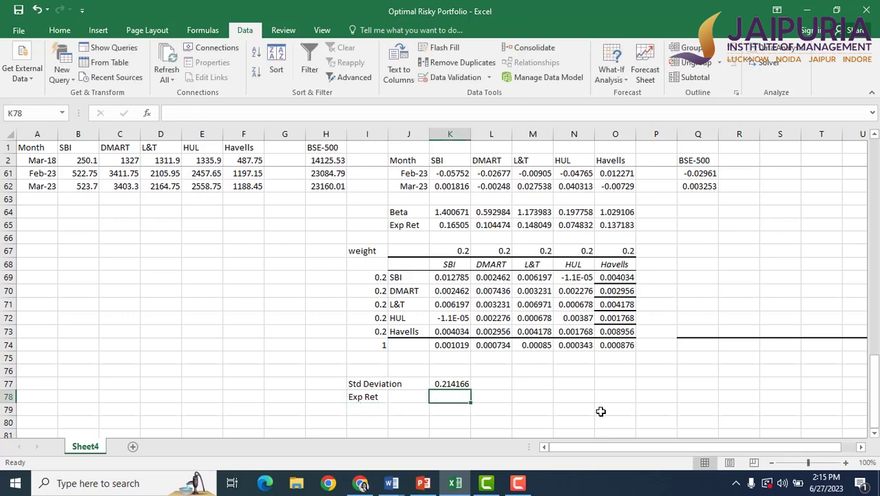
type("=")
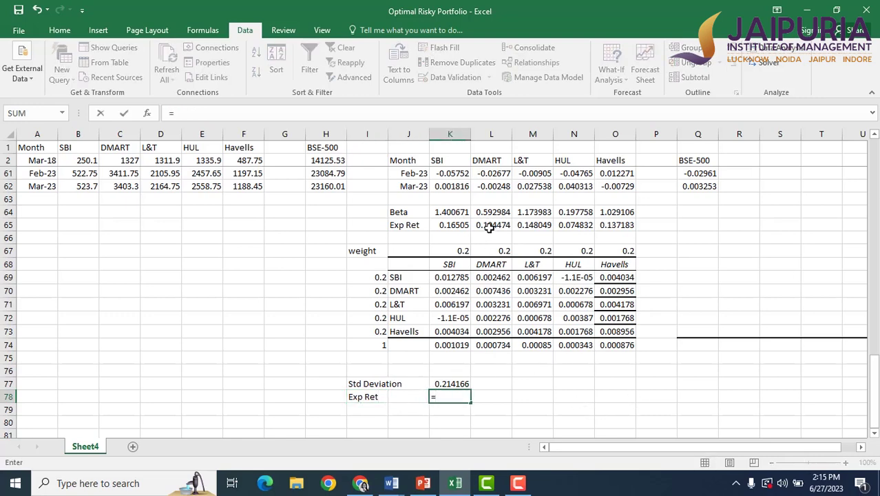
left_click(447, 223)
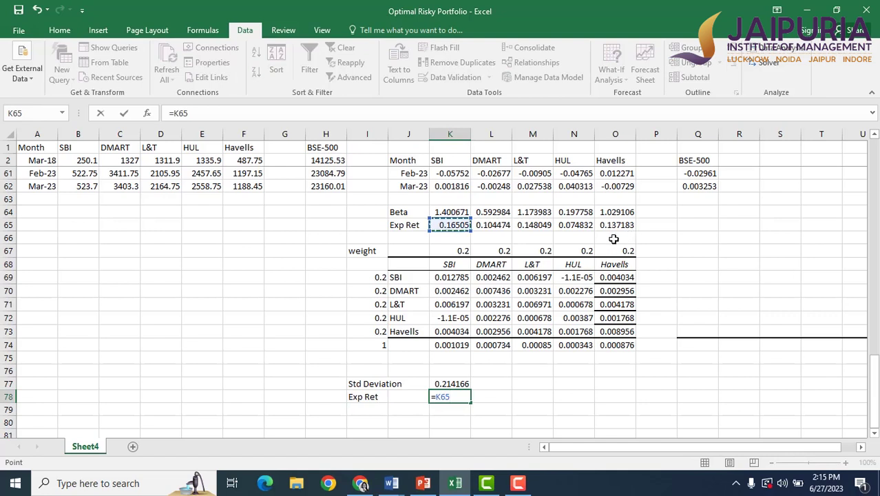
type("*")
left_click(463, 249)
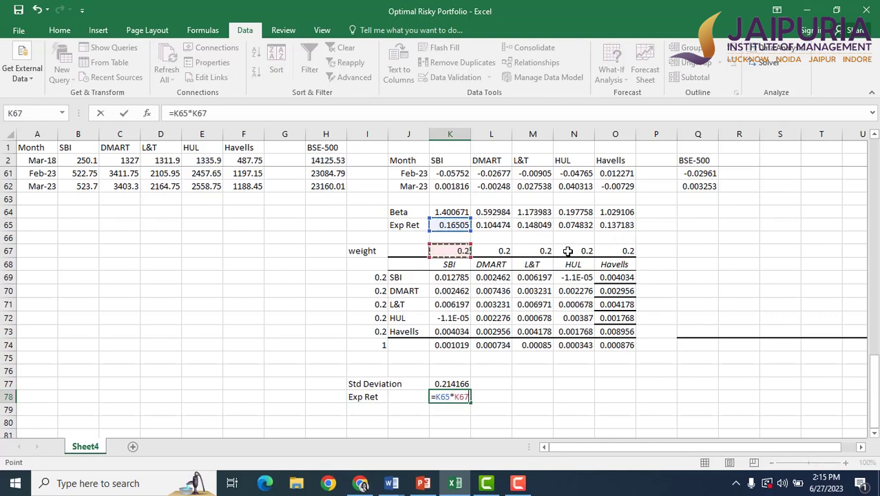
type("+")
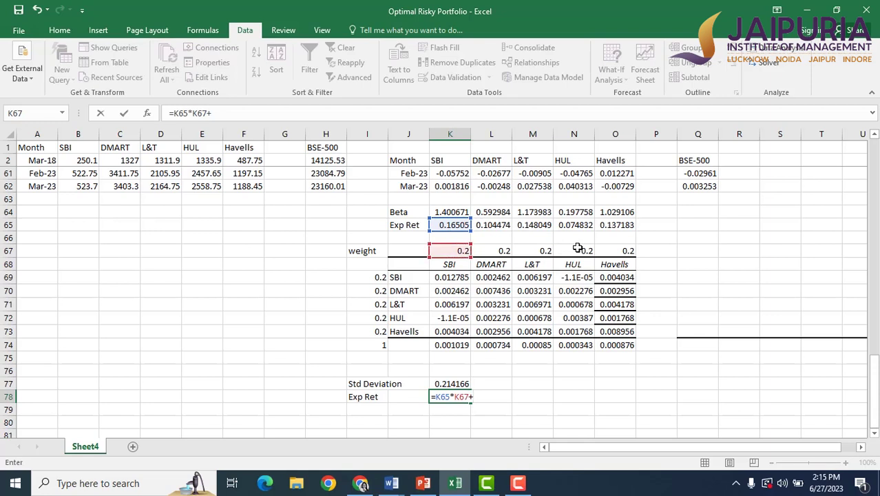
left_click(503, 226)
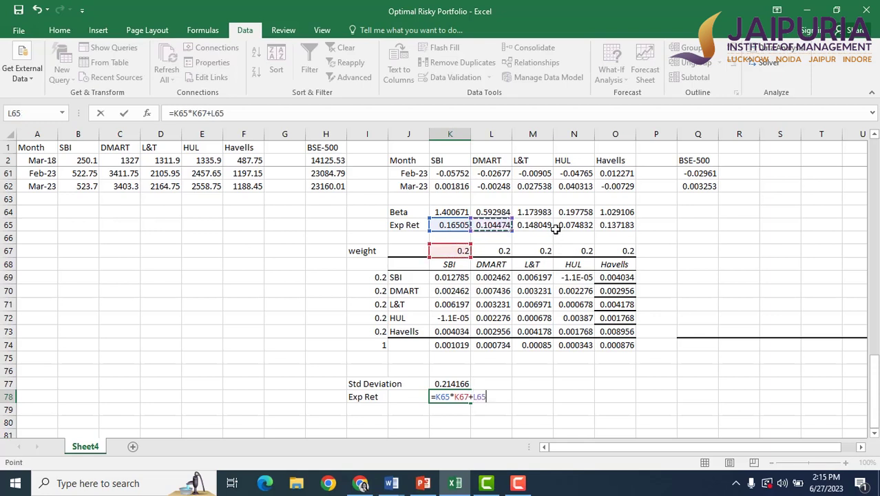
type("*")
left_click(499, 248)
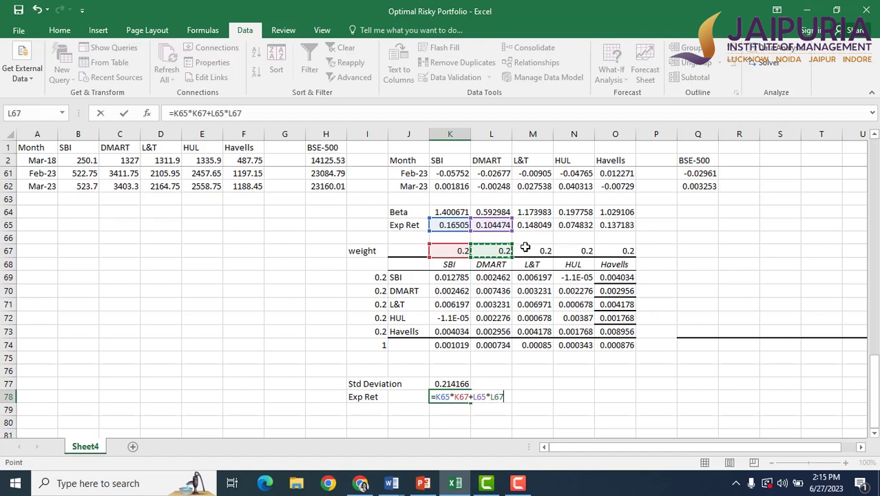
type("+")
left_click(543, 224)
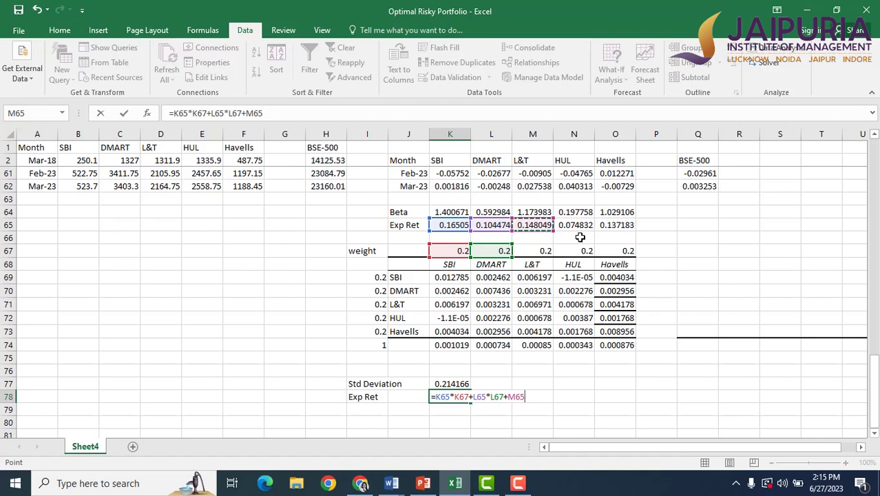
type("*")
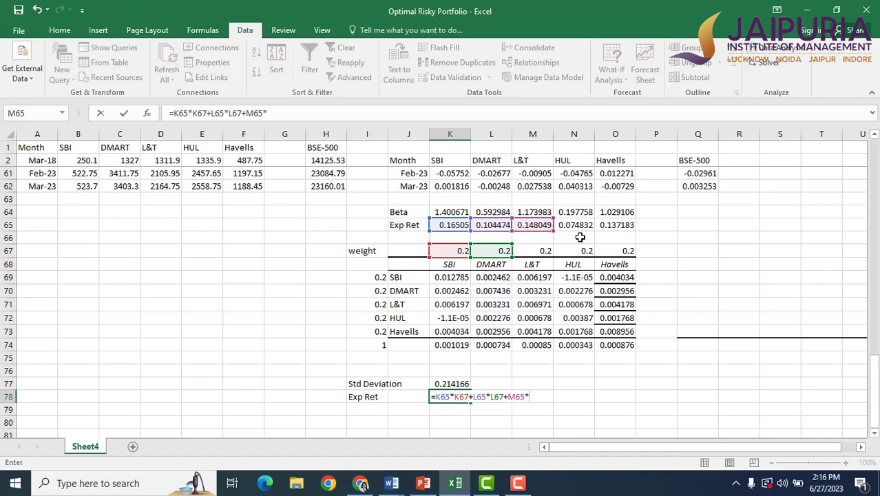
left_click(548, 252)
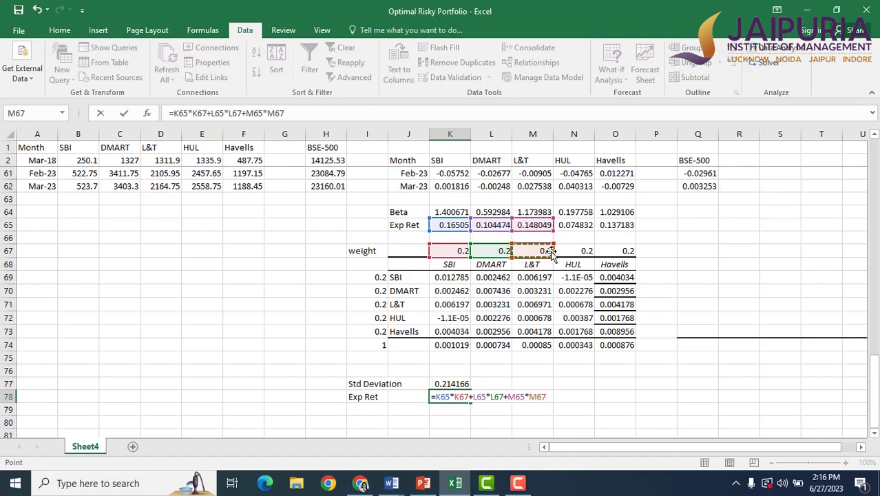
type("+")
left_click(574, 225)
type("*")
left_click(574, 251)
type("+")
left_click(622, 222)
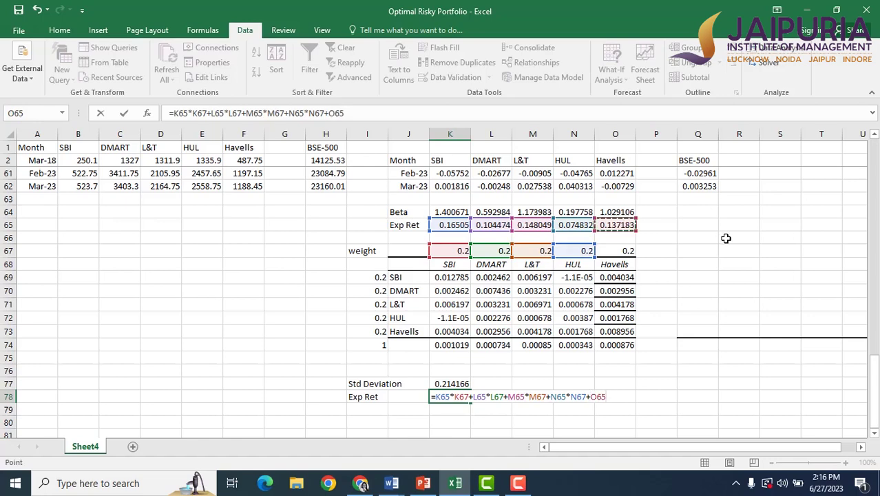
type("*")
left_click(615, 252)
key("Return")
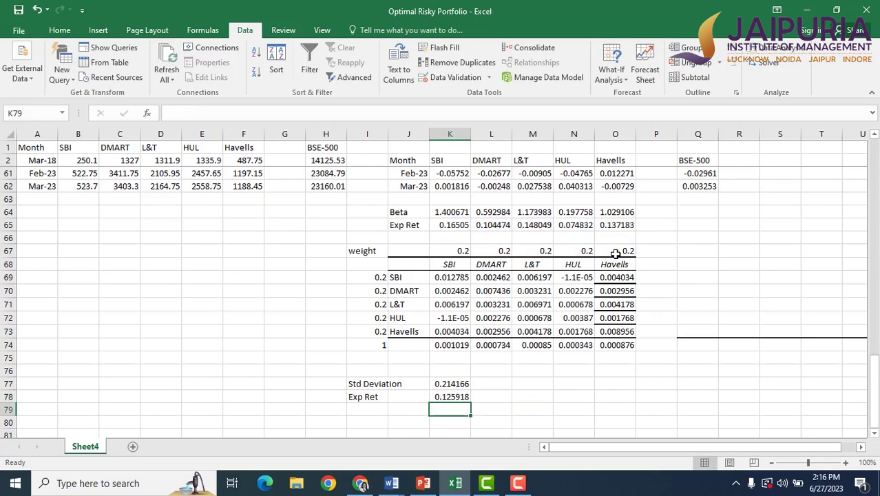
Label I80, below the expected return row, as Sharpe Ratio
left_click(370, 421)
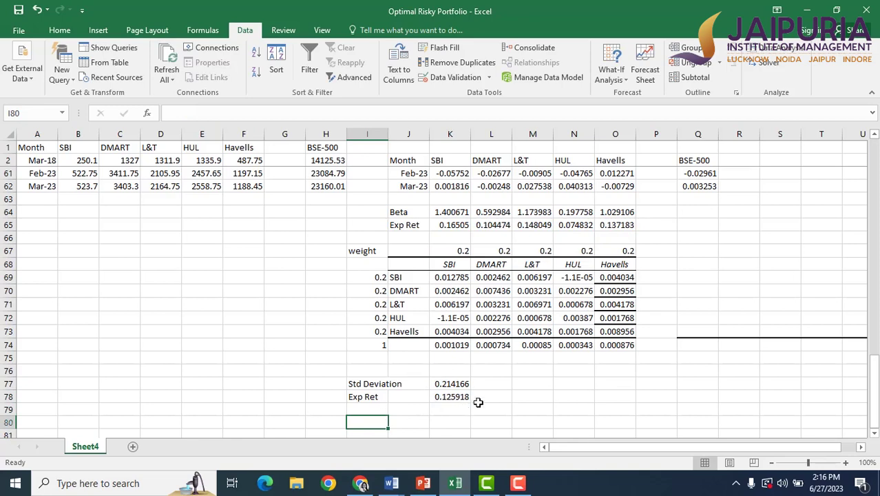
type("S")
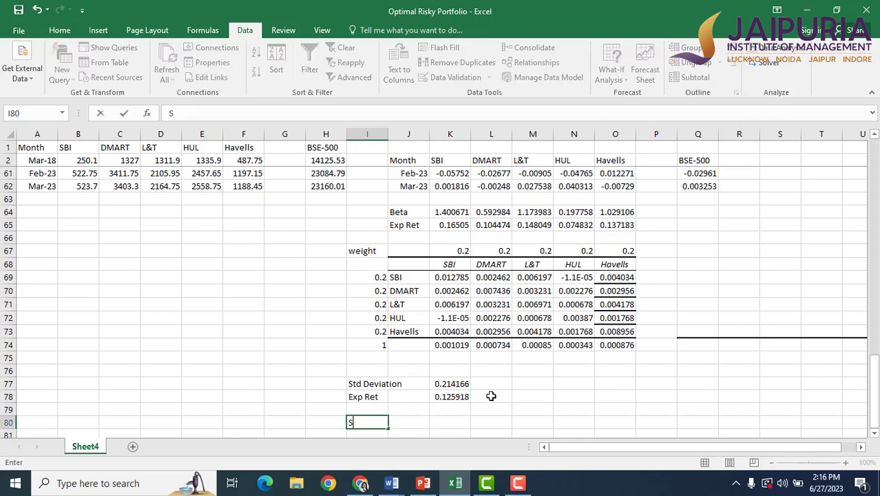
type("harpe Rat")
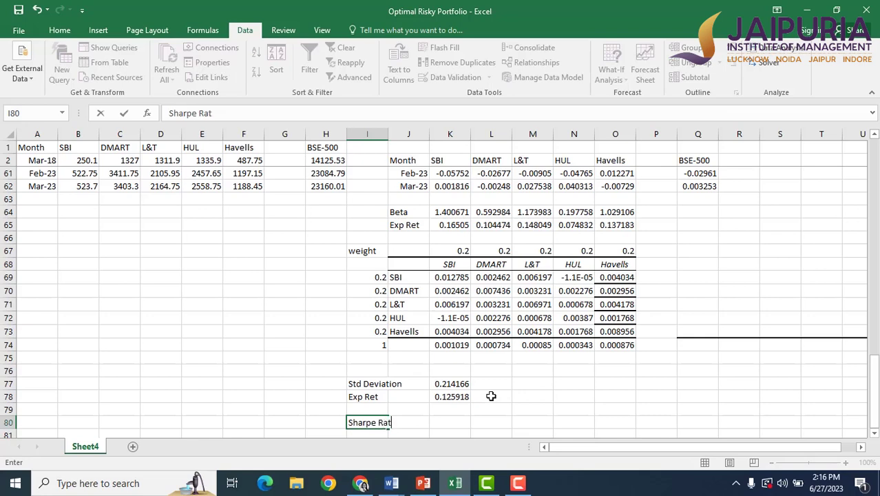
type("io")
Calculate the Sharpe ratio in K80 with =(K78-0.06)/K77, using a 6% risk-free rate
left_click(460, 420)
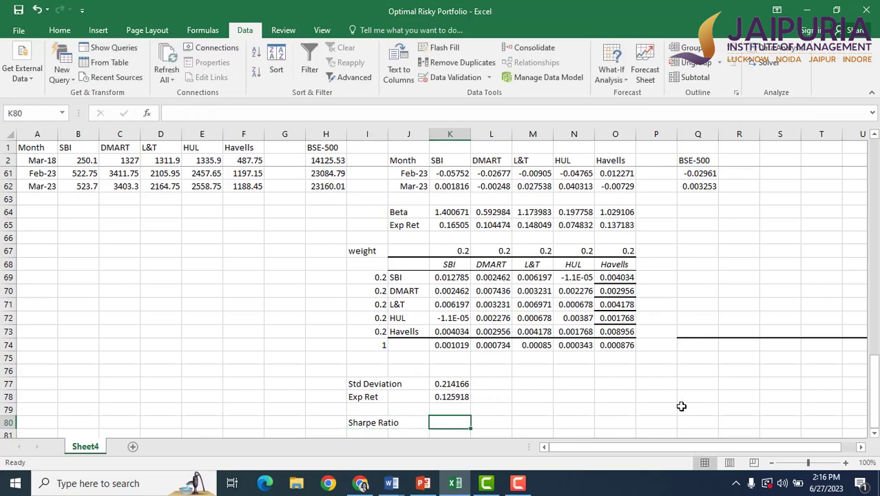
type("=")
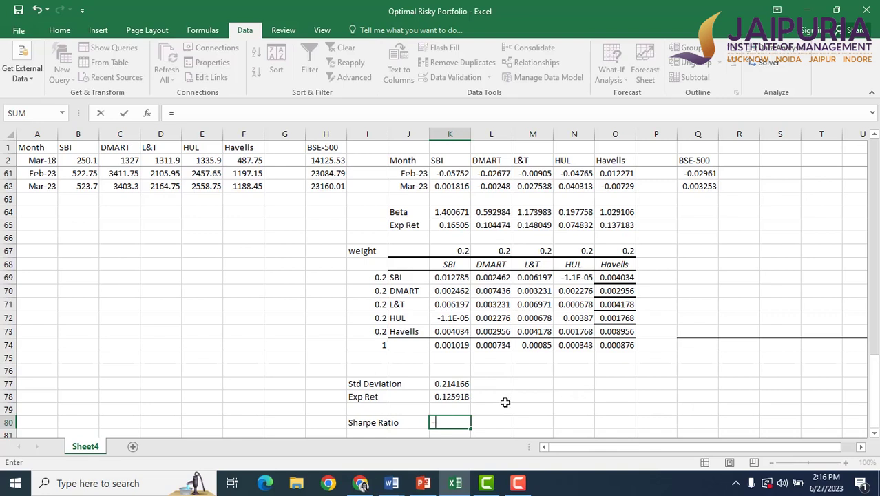
left_click(457, 398)
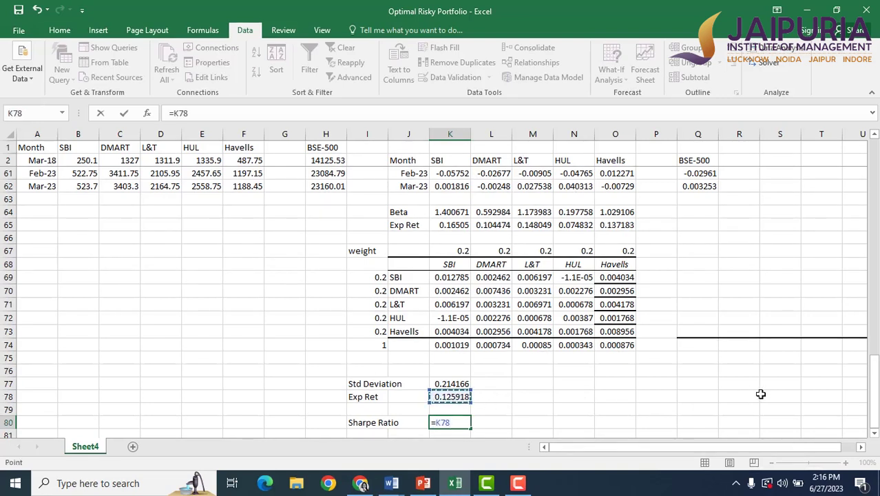
type("-")
type("0.")
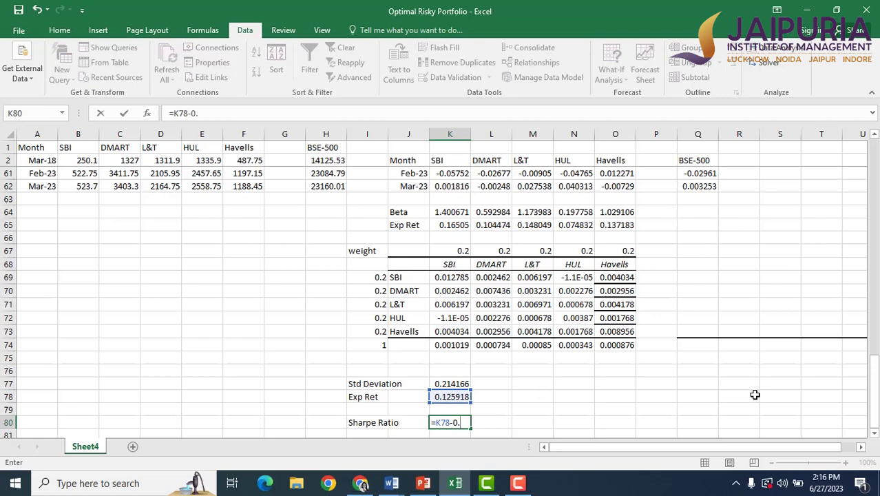
type("06/")
key("Home")
key("Right")
type("(")
key("End")
type(")/")
left_click(447, 383)
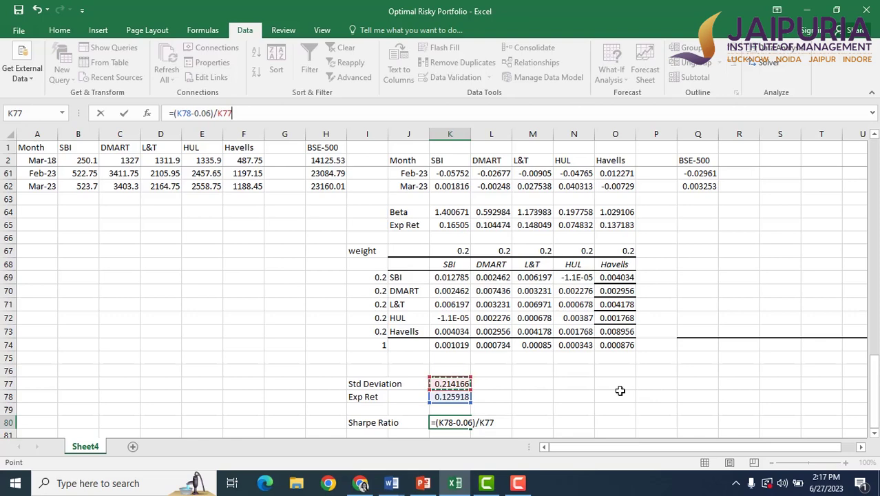
key("Return")
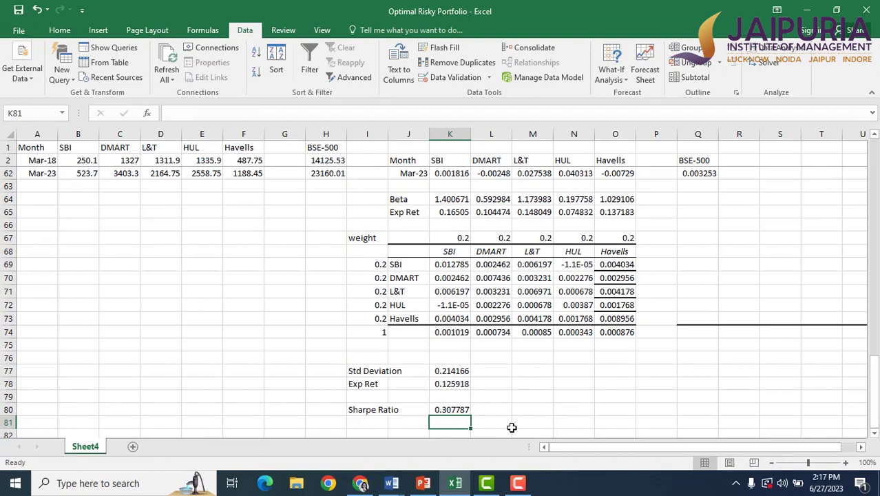
Set up Solver to maximise the Sharpe ratio in K80 by changing the stock weights in I69:I73
left_click(450, 411)
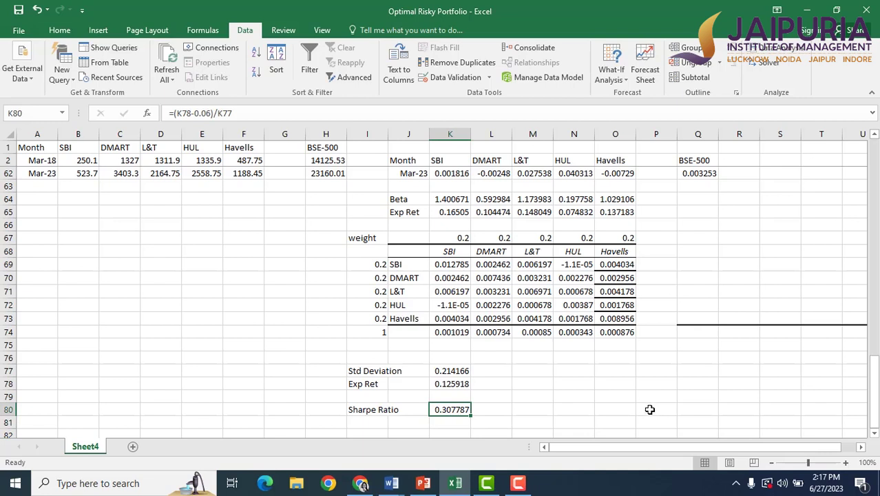
left_click(766, 62)
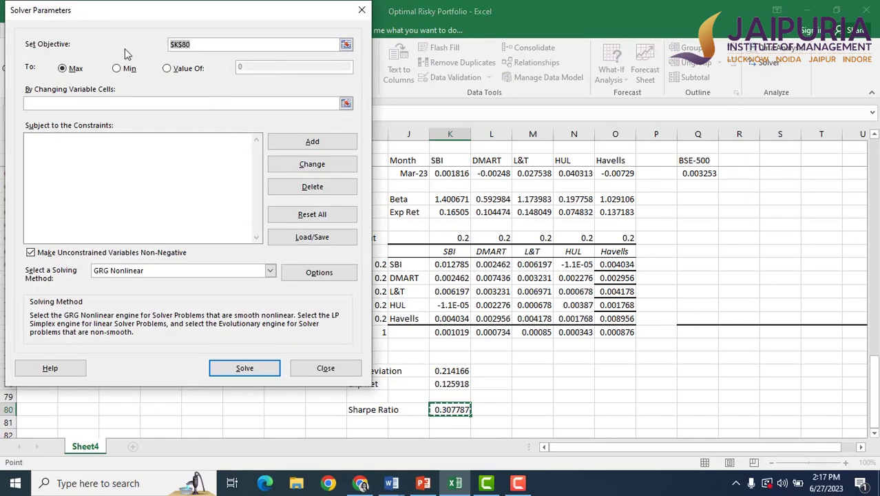
left_click(203, 44)
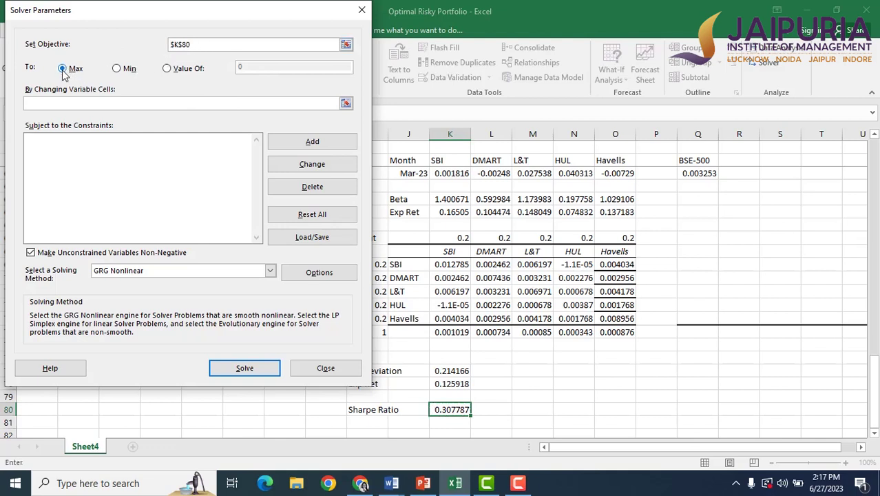
left_click(81, 105)
left_click_drag(159, 15, 647, 19)
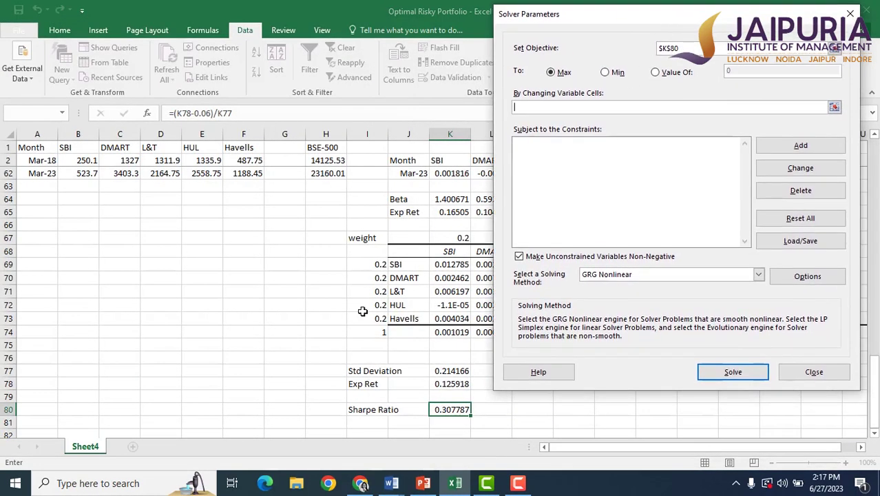
left_click_drag(372, 263, 366, 318)
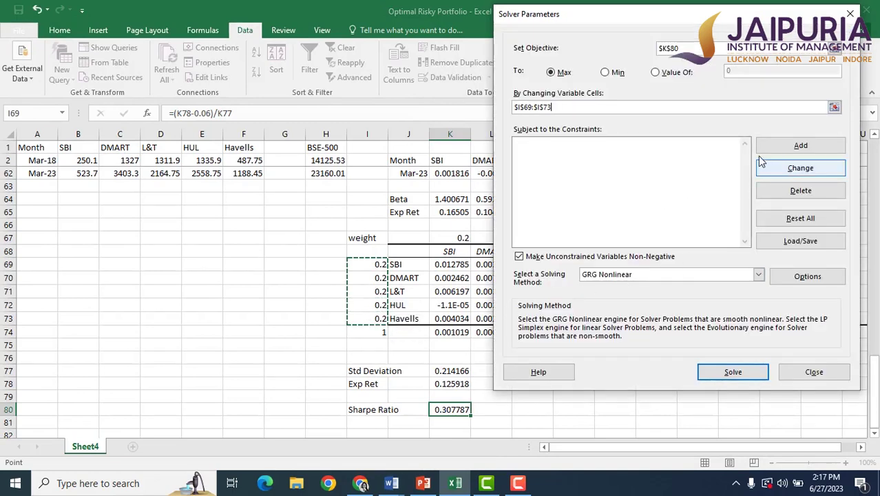
Add a Solver constraint that the total weight in I74 = 1
left_click(647, 163)
left_click(792, 146)
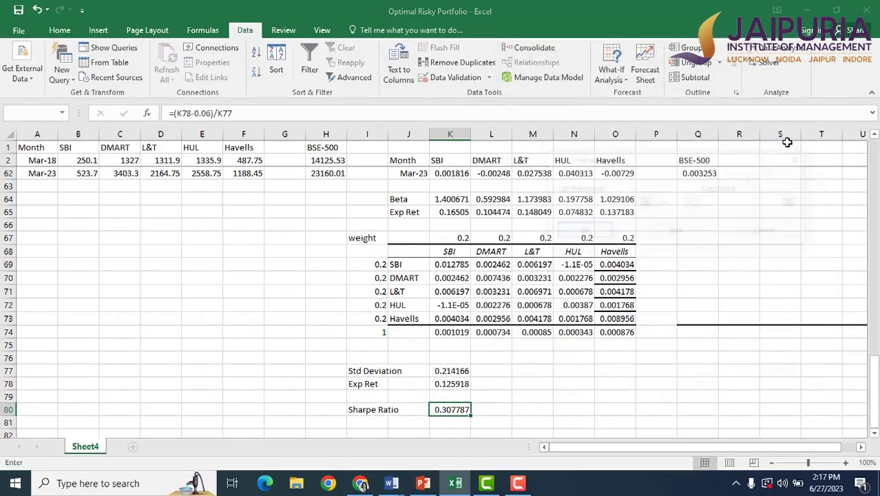
left_click(365, 334)
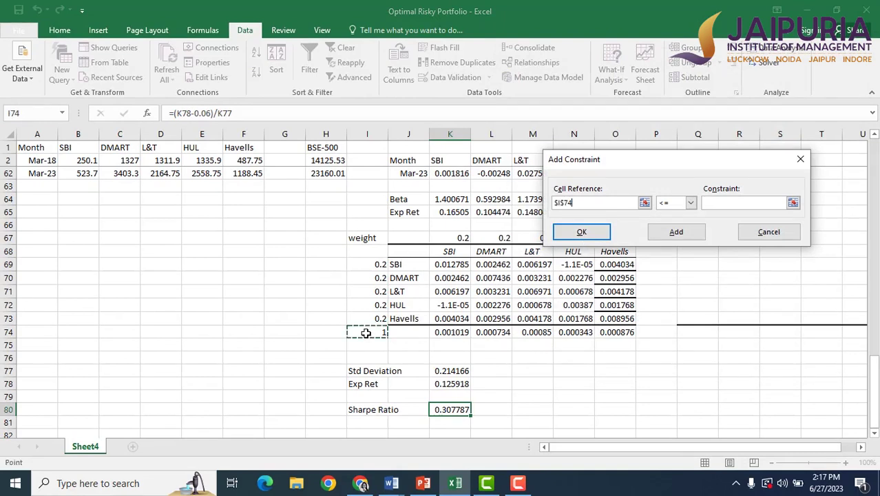
left_click(691, 203)
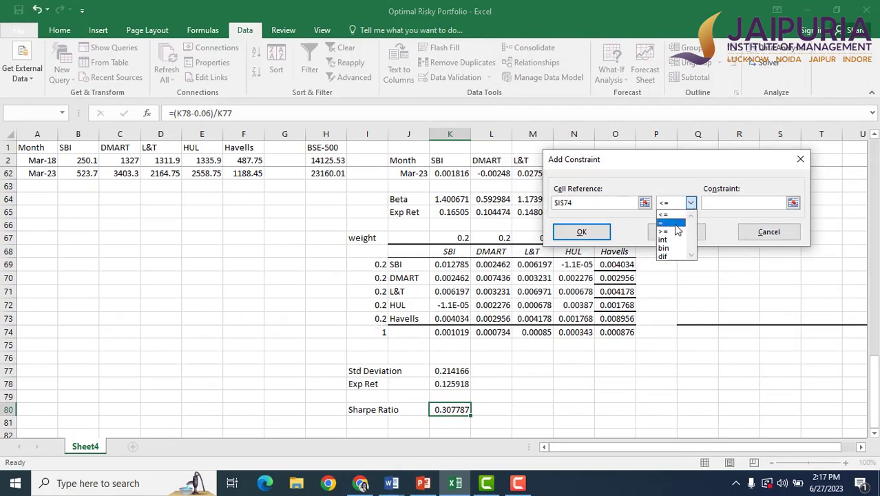
left_click(675, 225)
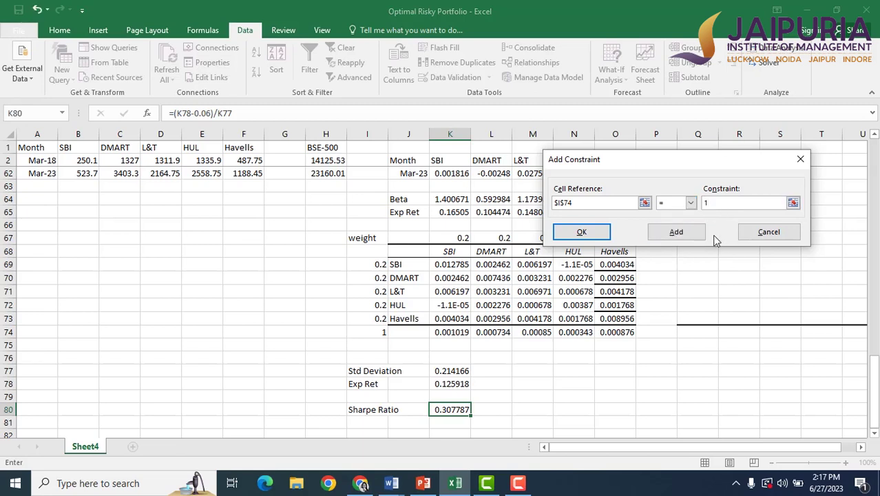
left_click(676, 231)
Constrain the weights in I69:I73 to >= 0 and solve the model, keeping the Solver solution
left_click_drag(374, 264, 372, 320)
left_click(691, 202)
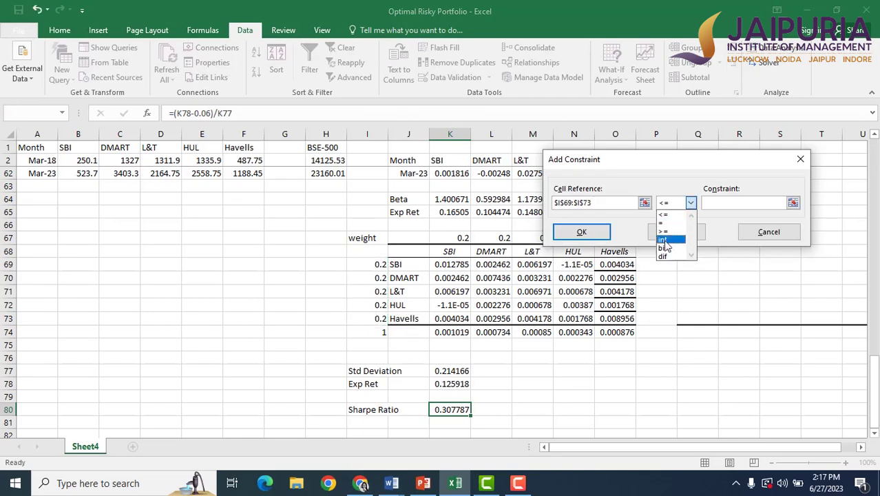
left_click(666, 232)
left_click(730, 203)
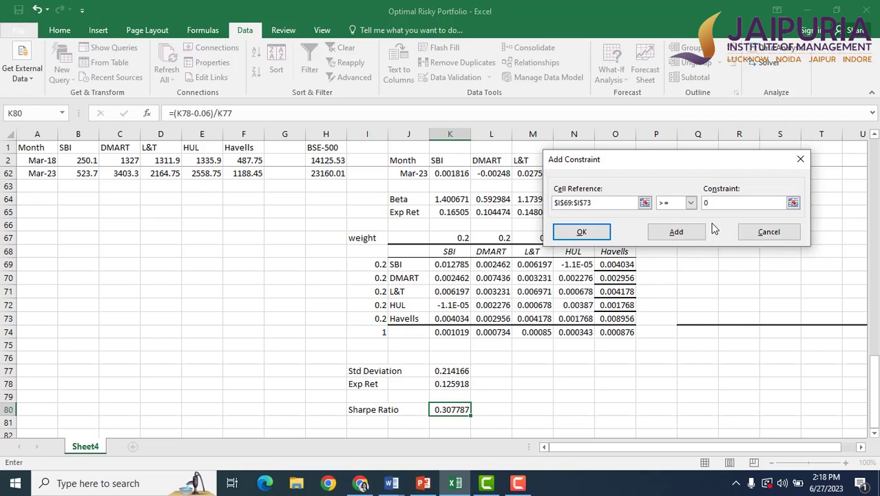
left_click(587, 234)
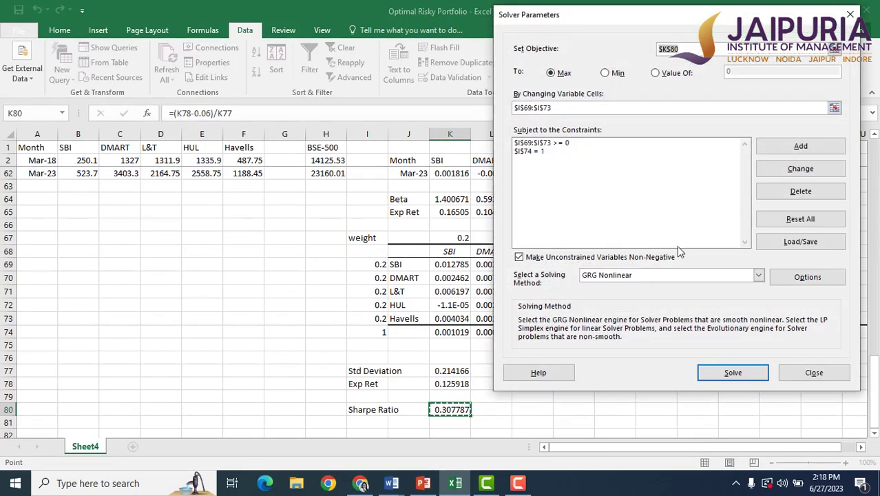
left_click(734, 374)
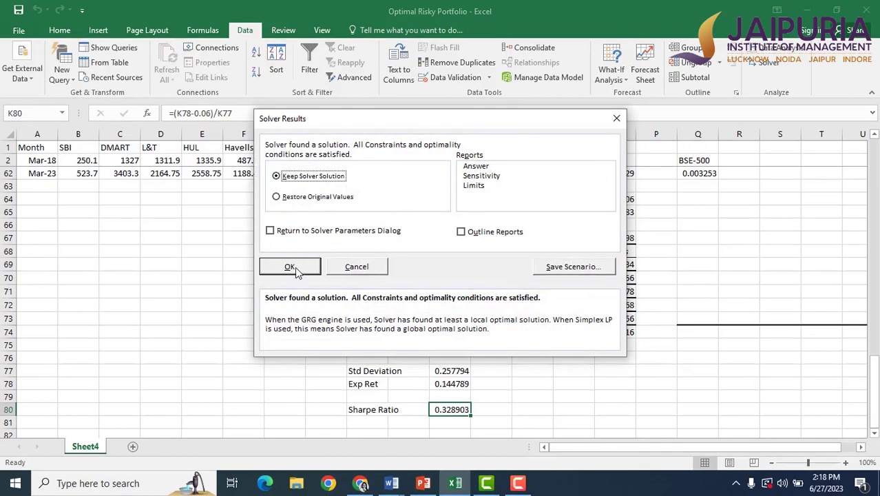
left_click(290, 267)
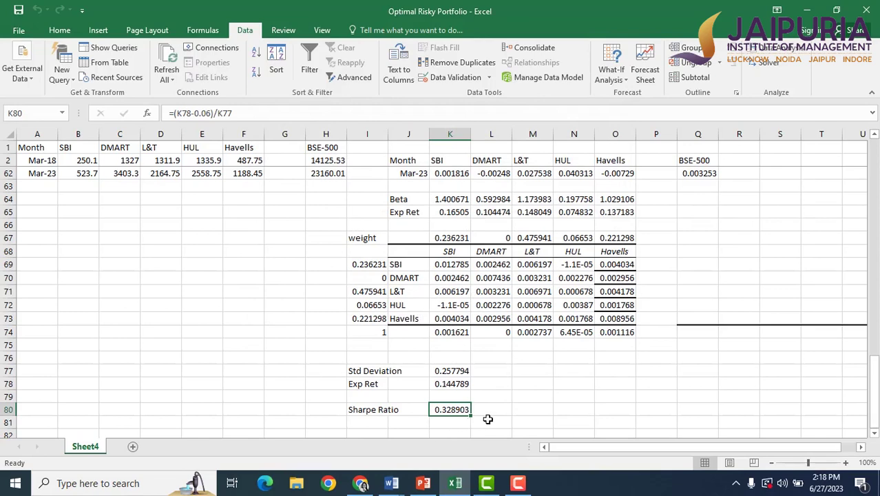
Format the standard deviation, expected return and Sharpe ratio in K77:K80 to two decimal places and check each result cell
left_click_drag(459, 370, 456, 412)
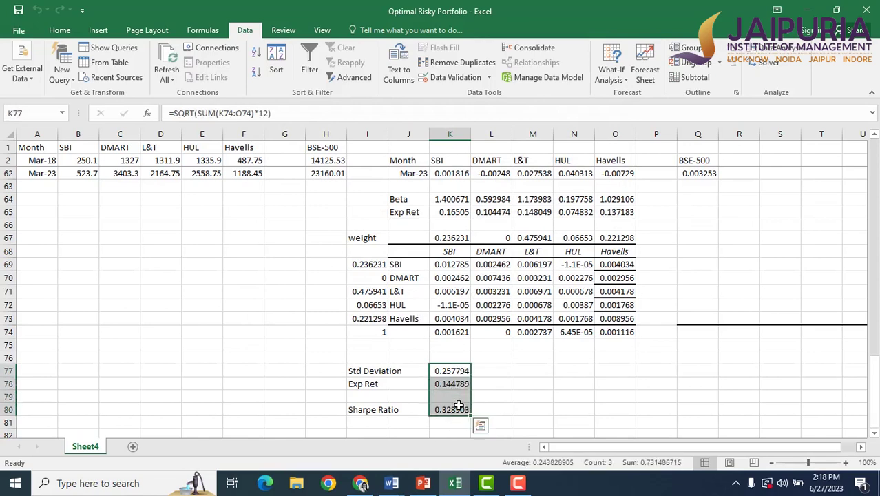
left_click(19, 31)
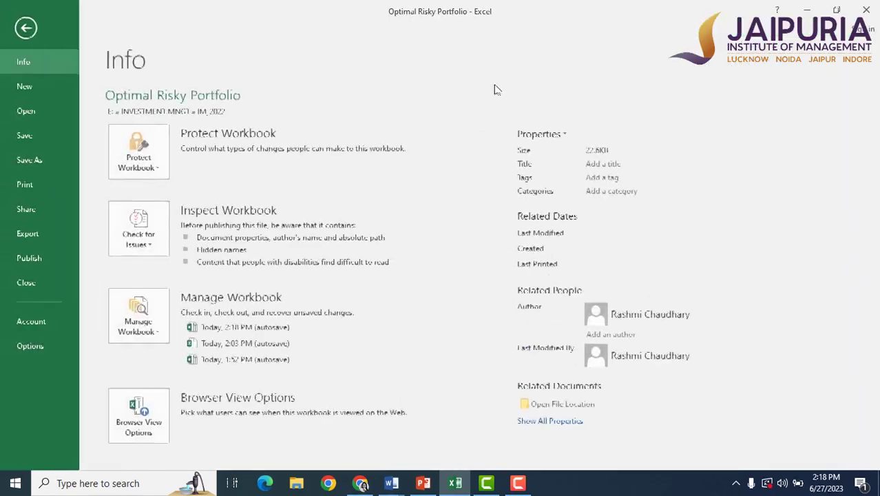
left_click(28, 24)
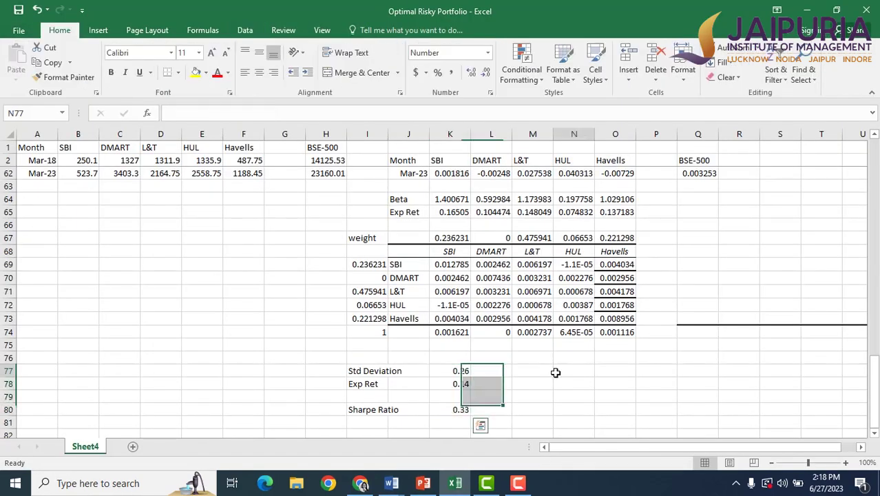
left_click(565, 371)
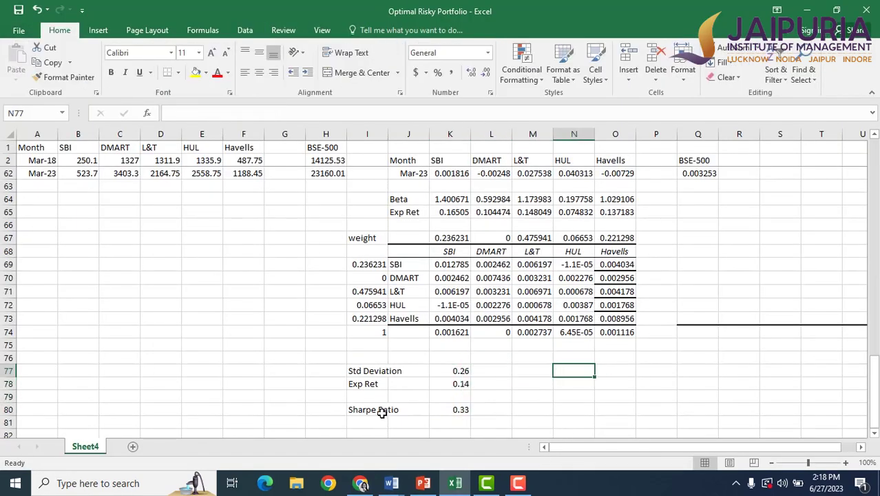
left_click(447, 370)
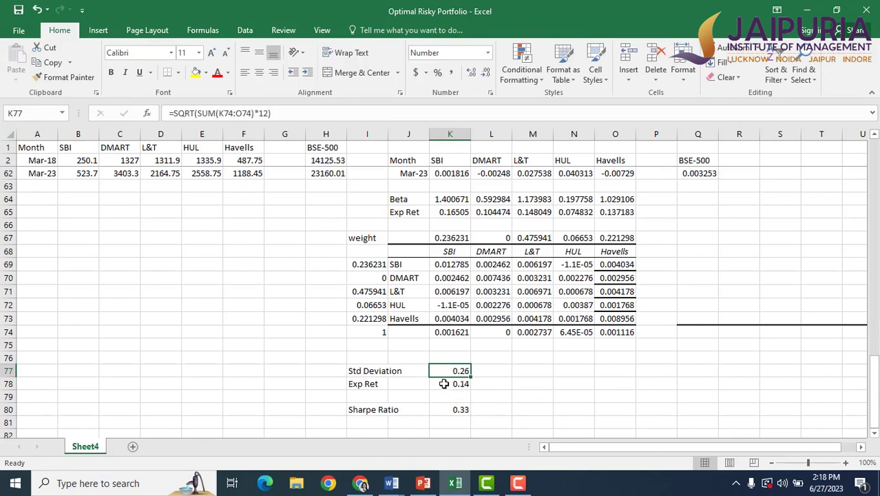
left_click(443, 383)
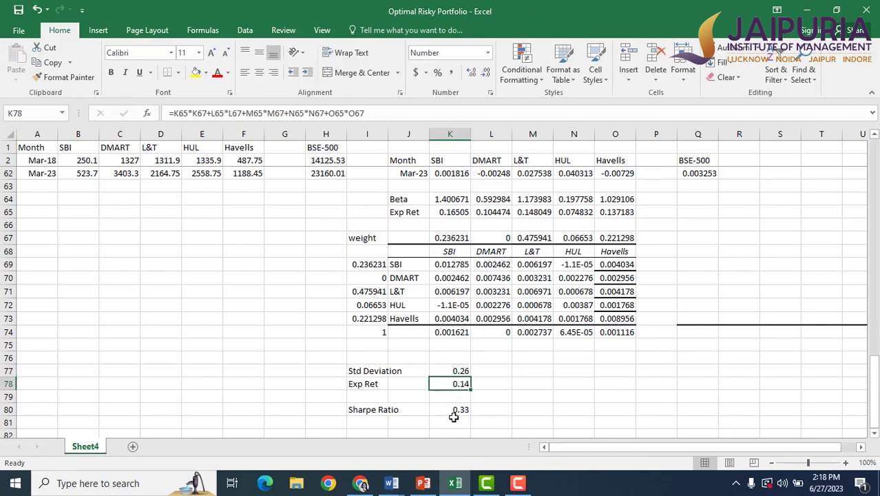
left_click(451, 409)
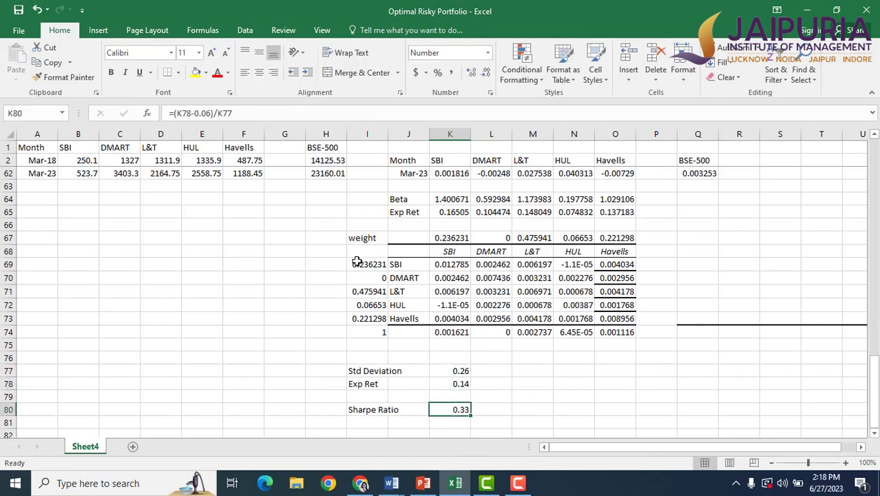
Reduce the stock weights in I69:I73 to two decimal places
left_click_drag(367, 264, 368, 319)
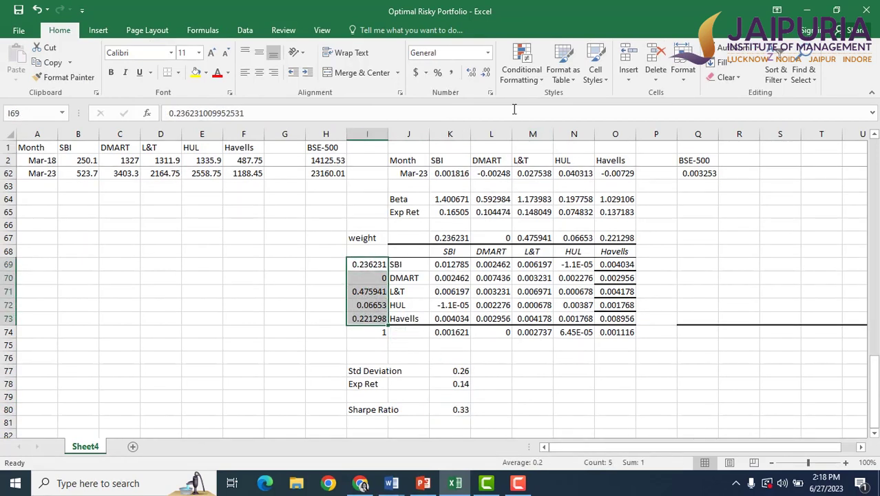
left_click(485, 73)
left_click(485, 73)
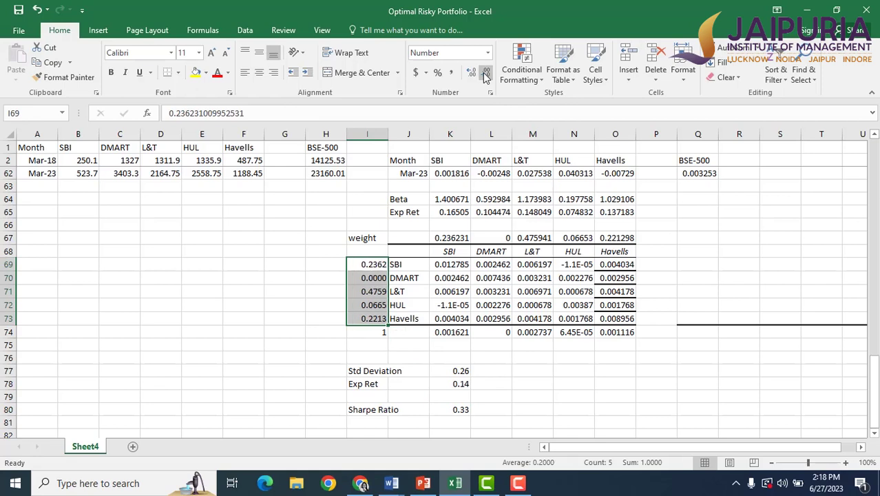
left_click(485, 73)
left_click(486, 73)
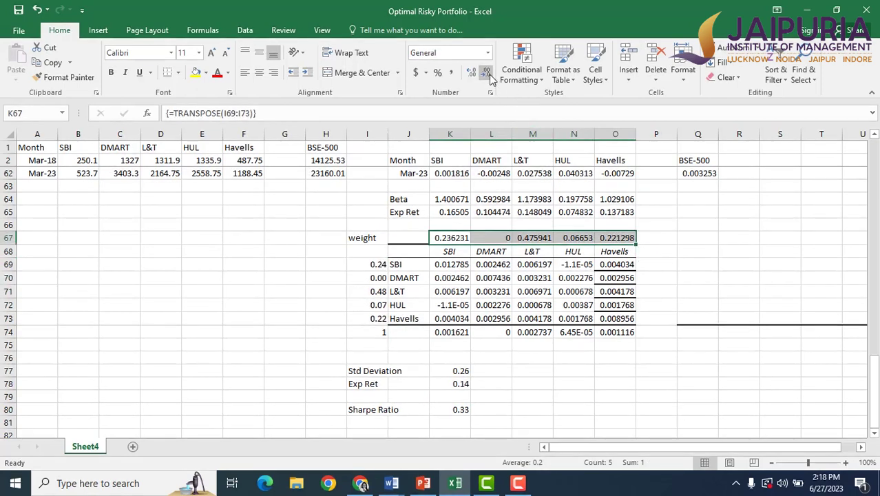
Reduce the transposed weights in K67:O67 to two decimal places
left_click(489, 76)
left_click(489, 76)
left_click(489, 77)
left_click(489, 76)
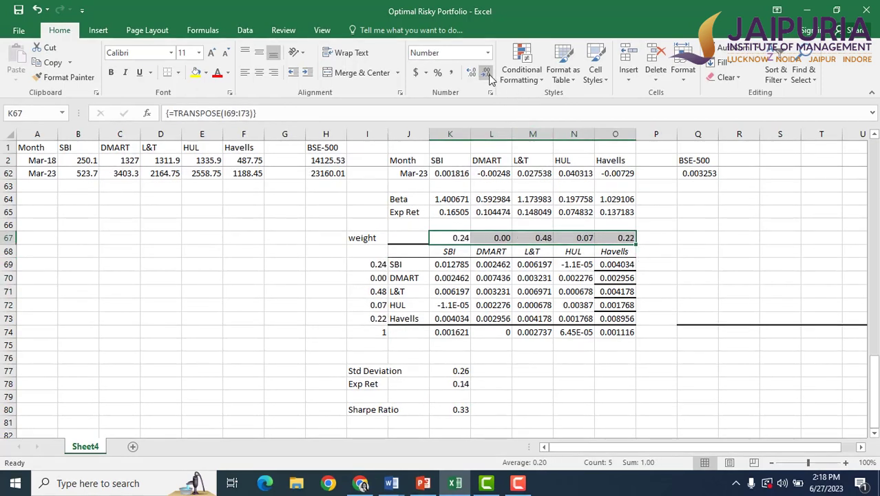
left_click(615, 370)
left_click(377, 263)
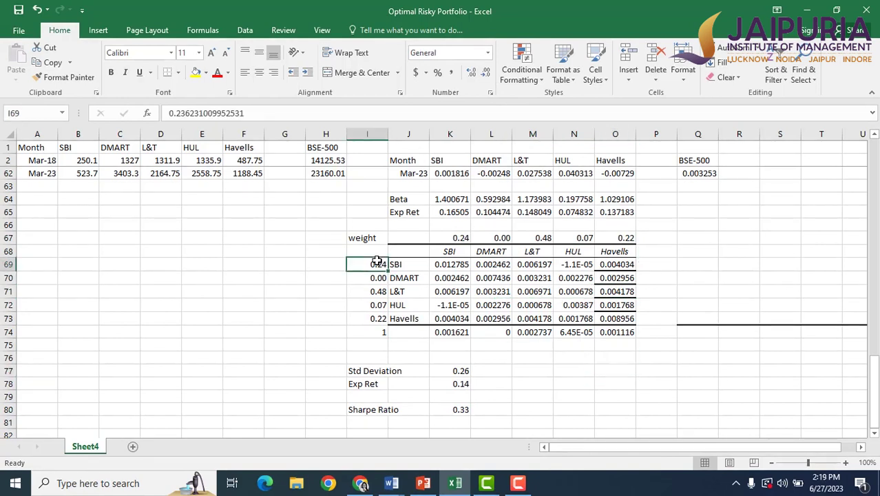